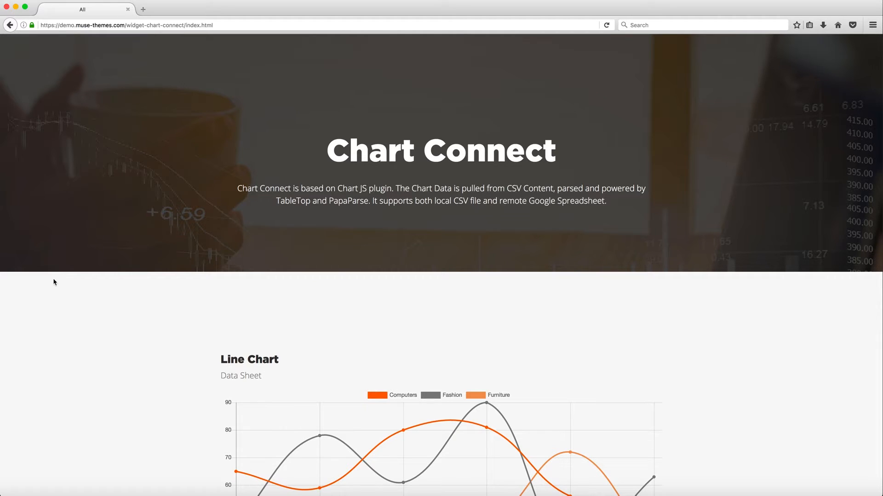
- Review the line, bar, pie and doughnut chart examples on the Chart Connect demo page, including the values of individual segments
{"action": "scroll", "coordinate": [108, 317], "scroll_direction": "down", "scroll_amount": 3}
{"action": "scroll", "coordinate": [108, 320], "scroll_direction": "down", "scroll_amount": 5}
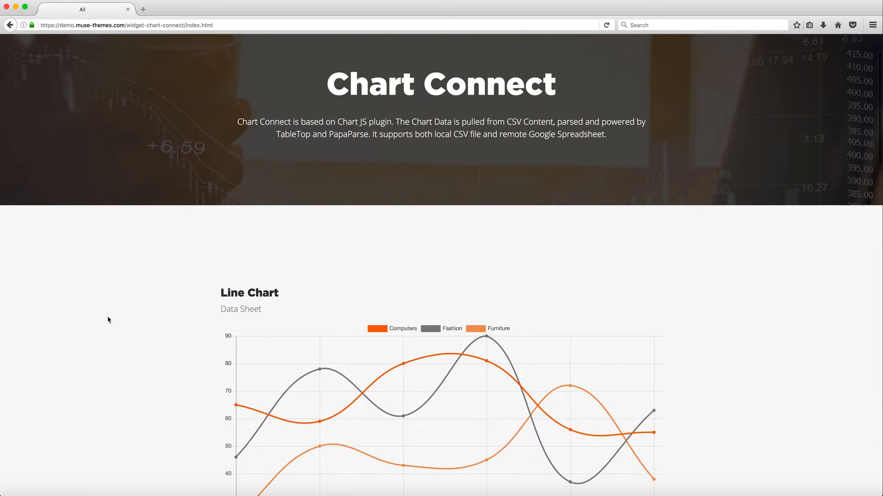
{"action": "scroll", "coordinate": [109, 320], "scroll_direction": "down", "scroll_amount": 6}
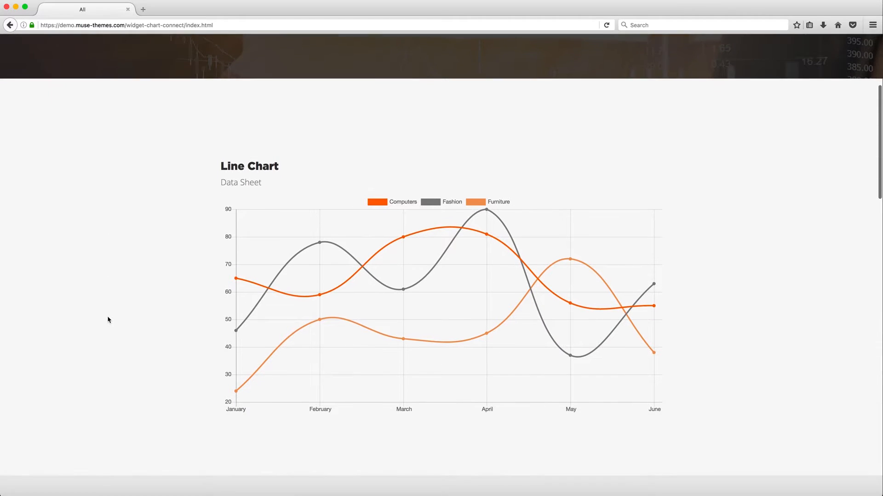
{"action": "scroll", "coordinate": [108, 320], "scroll_direction": "down", "scroll_amount": 8}
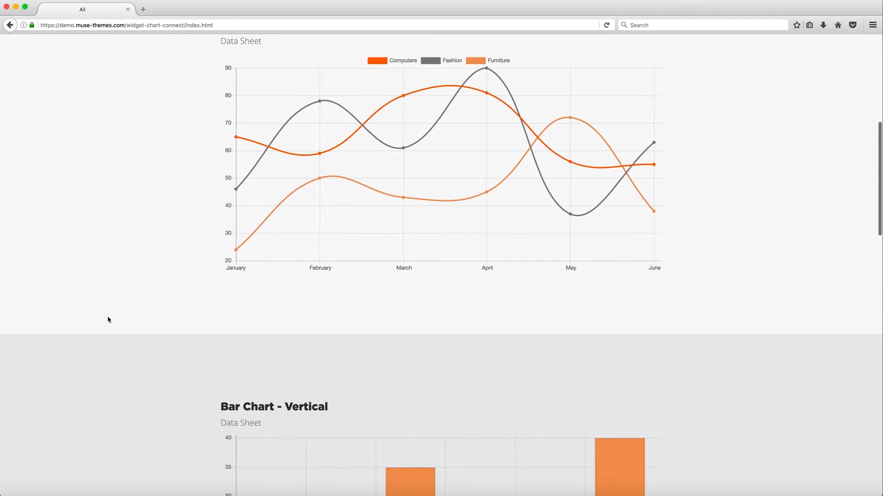
{"action": "scroll", "coordinate": [108, 320], "scroll_direction": "down", "scroll_amount": 12}
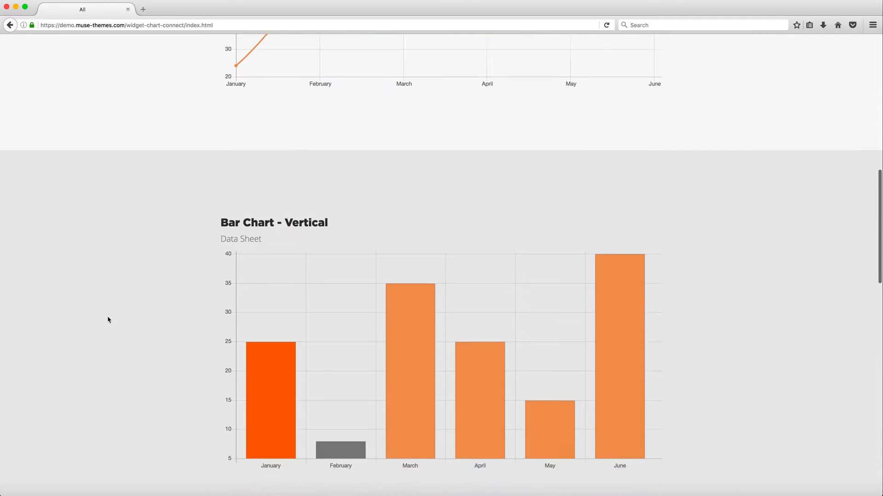
{"action": "scroll", "coordinate": [109, 320], "scroll_direction": "down", "scroll_amount": 11}
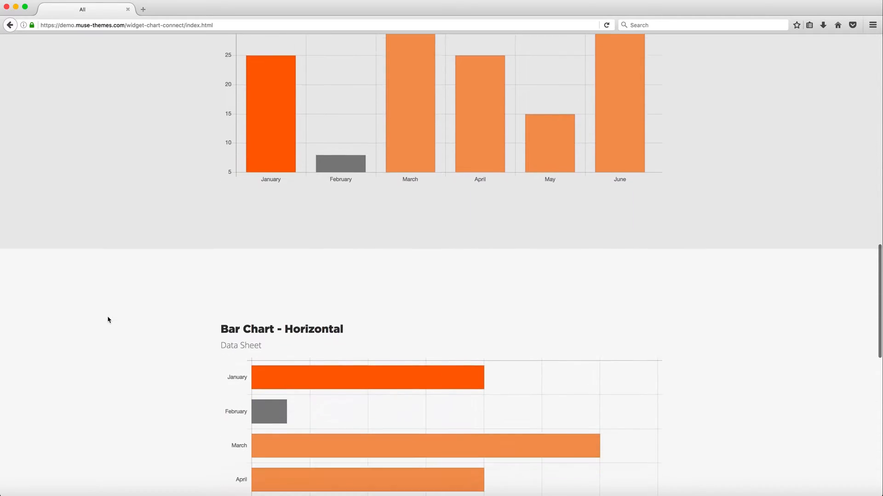
{"action": "scroll", "coordinate": [108, 320], "scroll_direction": "down", "scroll_amount": 7}
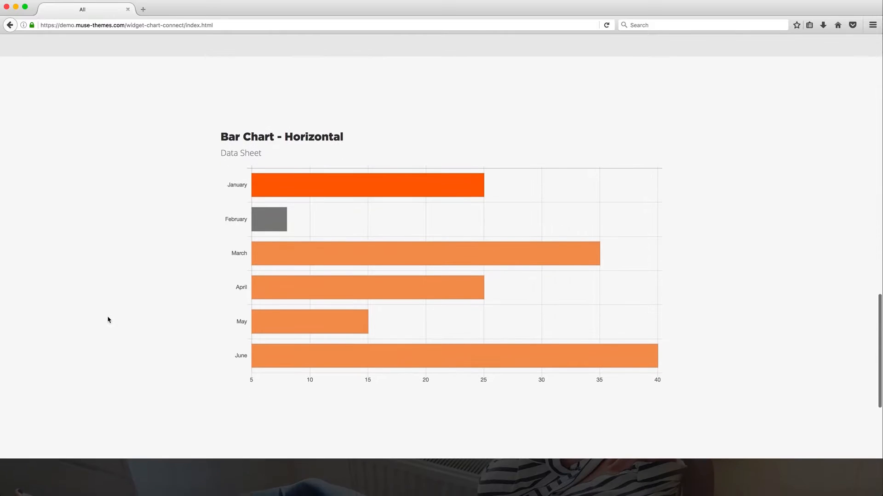
{"action": "scroll", "coordinate": [108, 320], "scroll_direction": "down", "scroll_amount": 7}
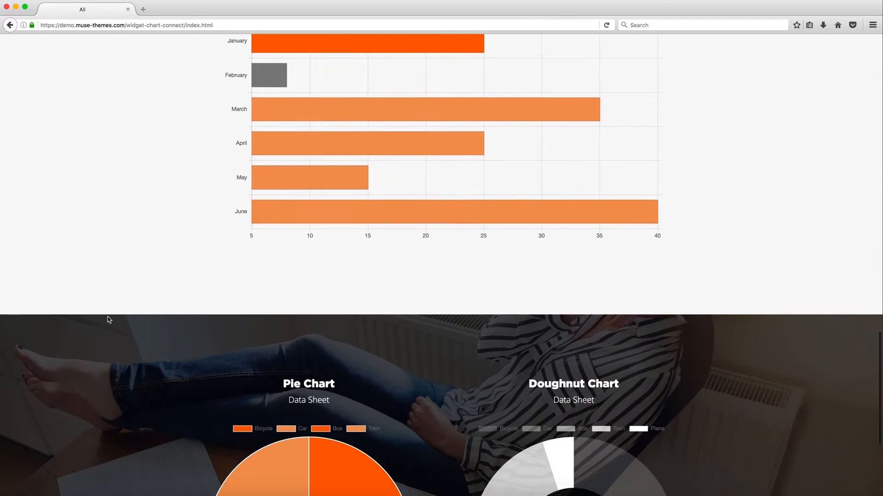
{"action": "scroll", "coordinate": [108, 320], "scroll_direction": "down", "scroll_amount": 5}
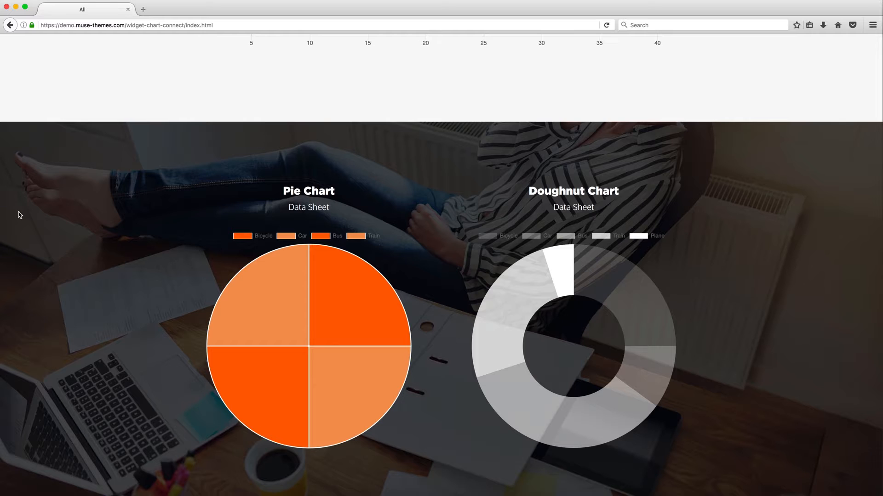
{"action": "scroll", "coordinate": [41, 211], "scroll_direction": "up", "scroll_amount": 5}
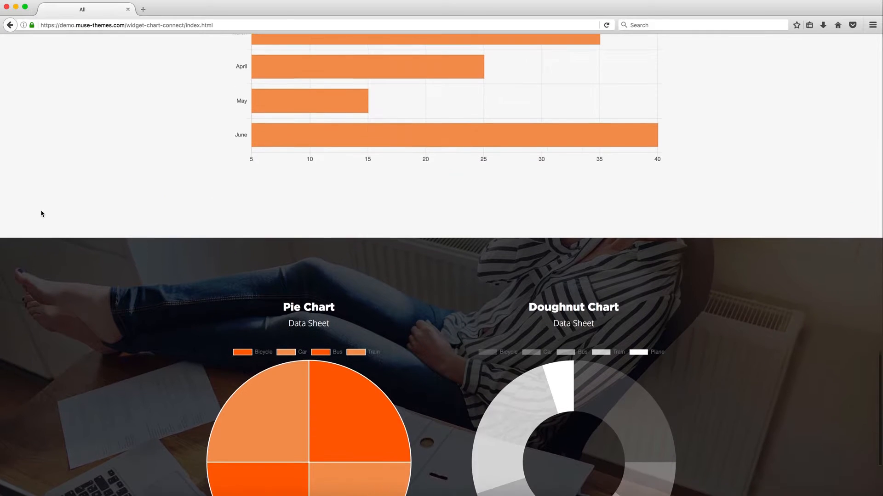
{"action": "scroll", "coordinate": [41, 214], "scroll_direction": "down", "scroll_amount": 5}
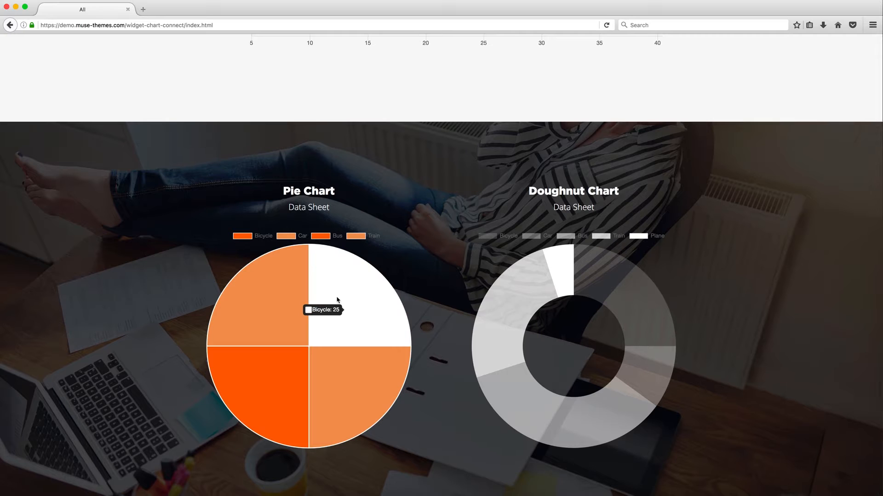
{"action": "mouse_move", "coordinate": [340, 369]}
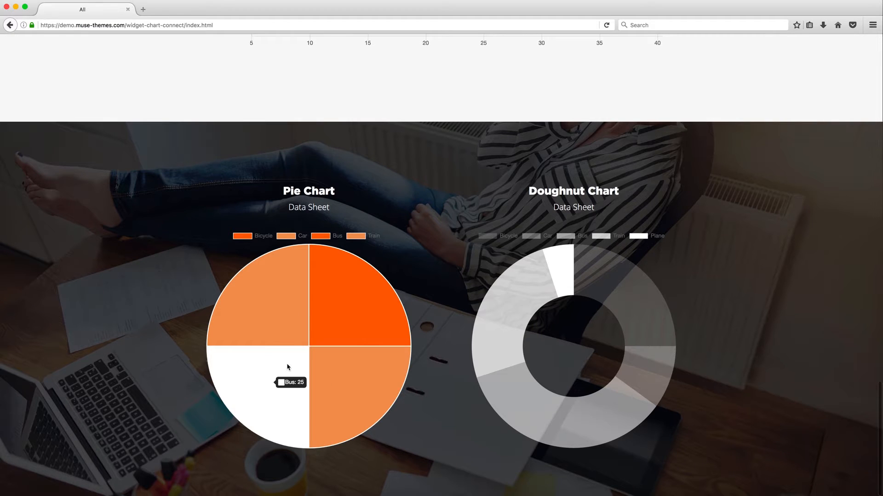
{"action": "mouse_move", "coordinate": [504, 305]}
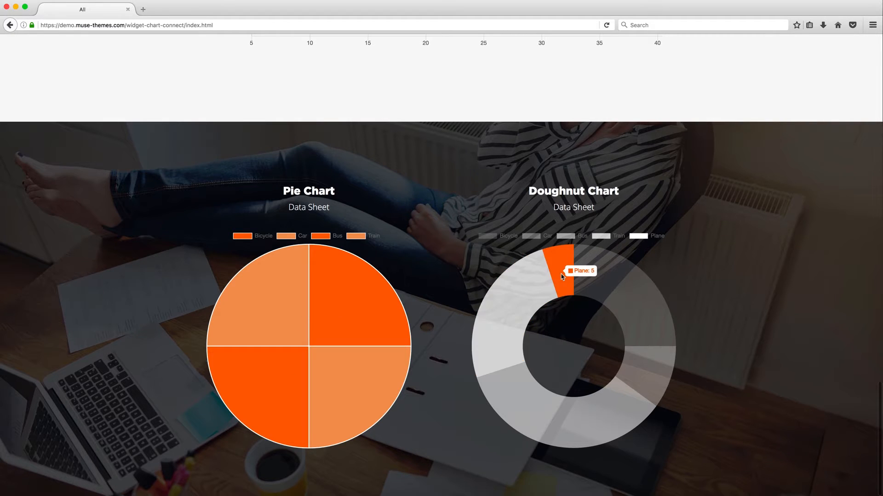
{"action": "mouse_move", "coordinate": [593, 279]}
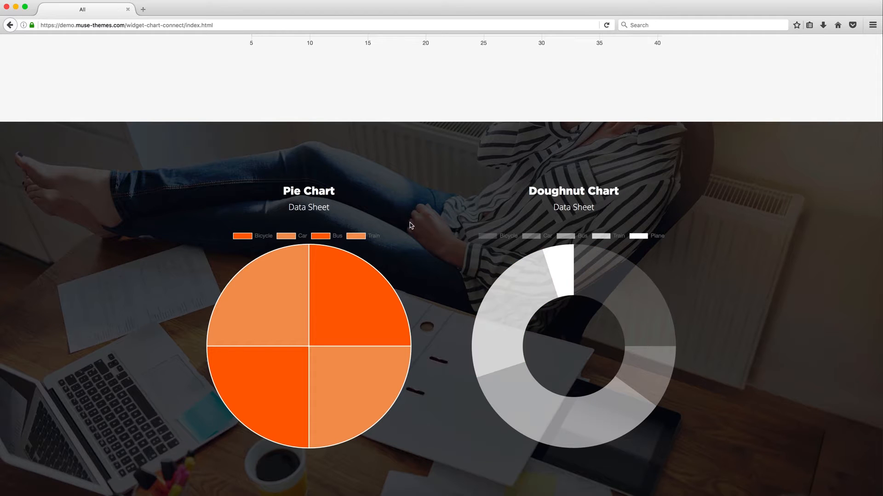
- Hide the Bus and Train segments of the doughnut chart and show both again
{"action": "left_click", "coordinate": [566, 236]}
{"action": "left_click", "coordinate": [603, 238]}
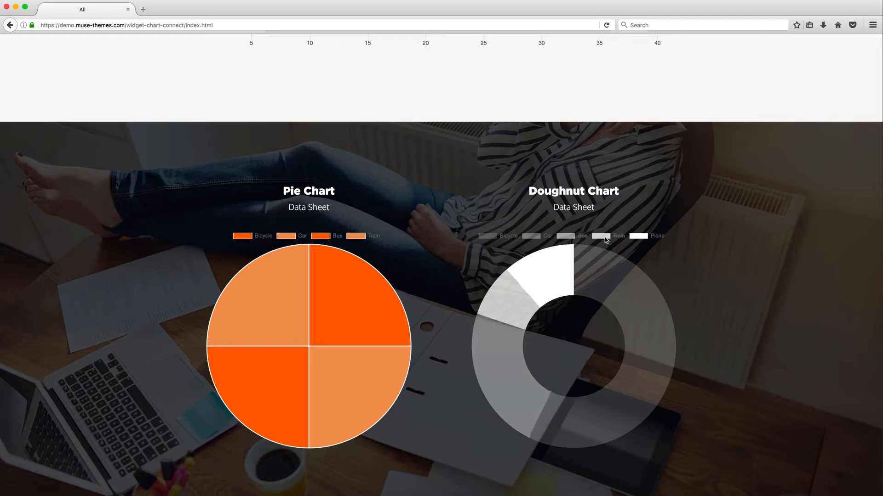
{"action": "left_click", "coordinate": [604, 239]}
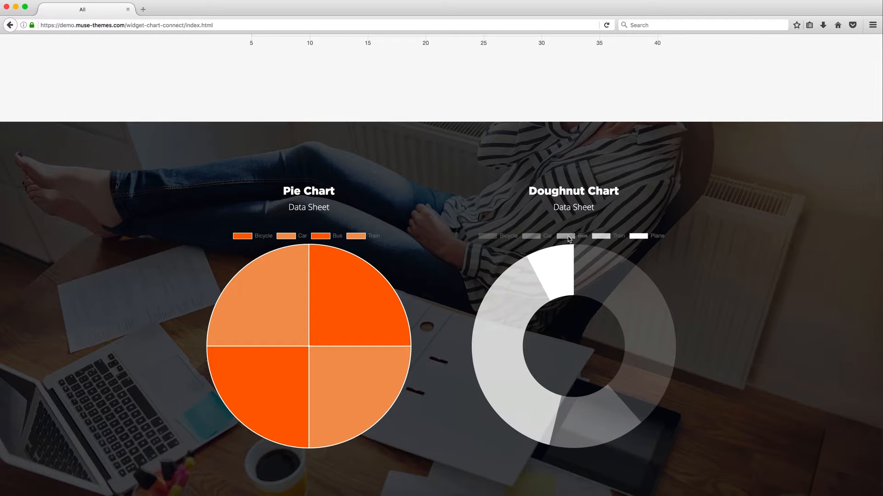
{"action": "left_click", "coordinate": [569, 238]}
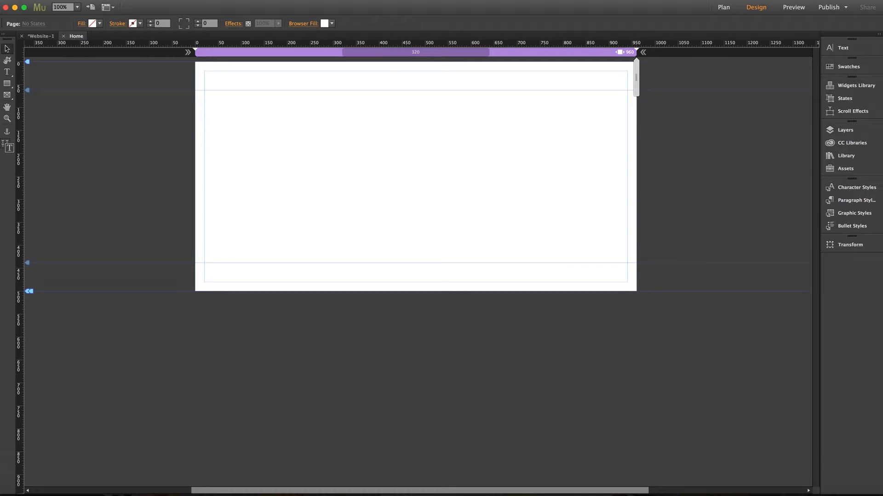
- In Adobe Muse, place the Chart Connect Bar Chart widget from the library on the Home page and position it at X 20, Y 62
{"action": "left_click", "coordinate": [845, 155]}
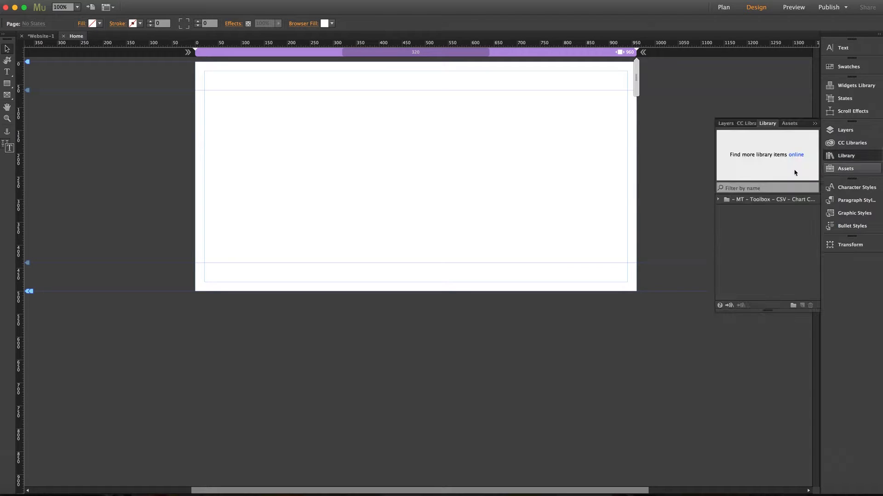
{"action": "left_click", "coordinate": [718, 199]}
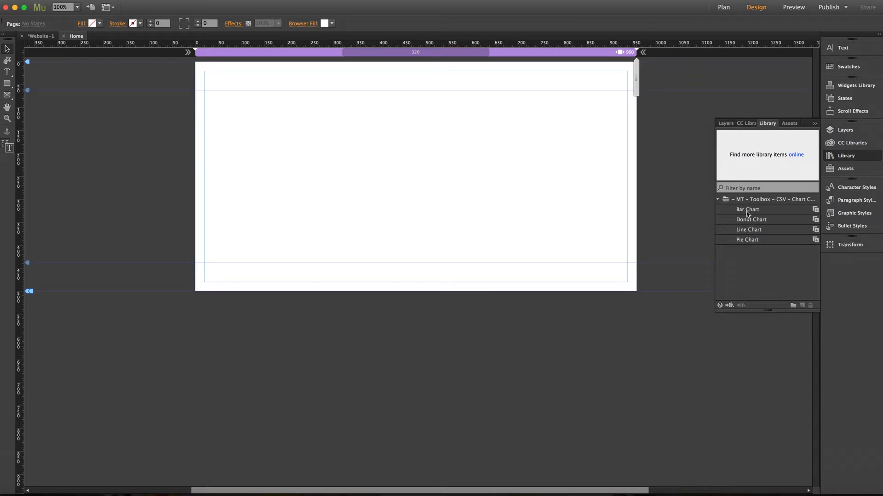
{"action": "left_click_drag", "start_coordinate": [746, 210], "coordinate": [212, 94]}
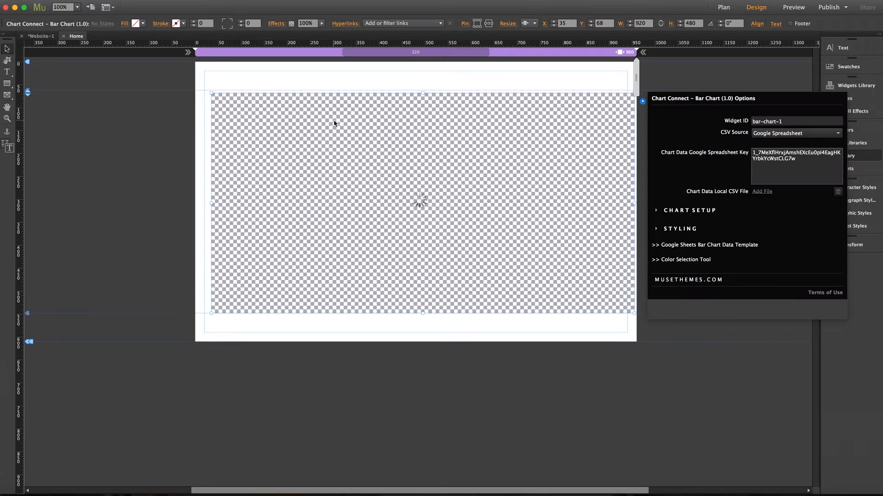
{"action": "left_click_drag", "start_coordinate": [387, 120], "coordinate": [385, 119]}
{"action": "key", "text": "Up"}
{"action": "key", "text": "Up"}
{"action": "key", "text": "Up"}
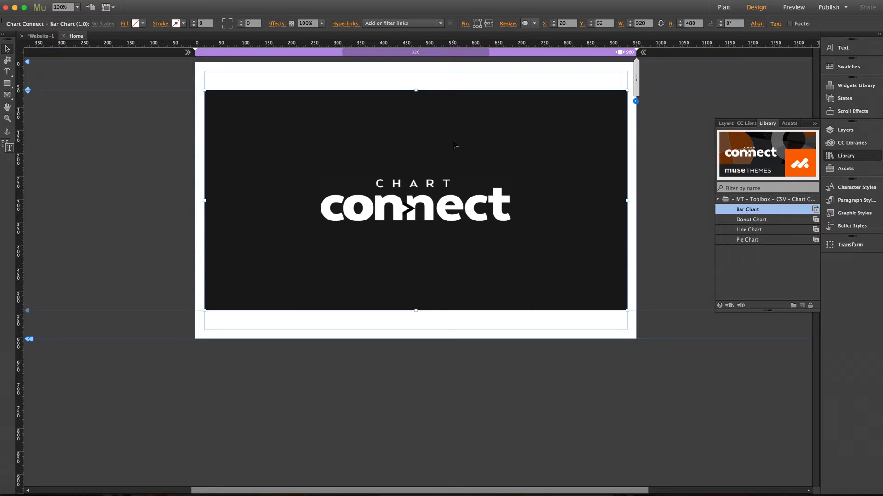
- Check the bar chart widget's resize choices and select Google Spreadsheet as its CSV source
{"action": "left_click", "coordinate": [535, 23]}
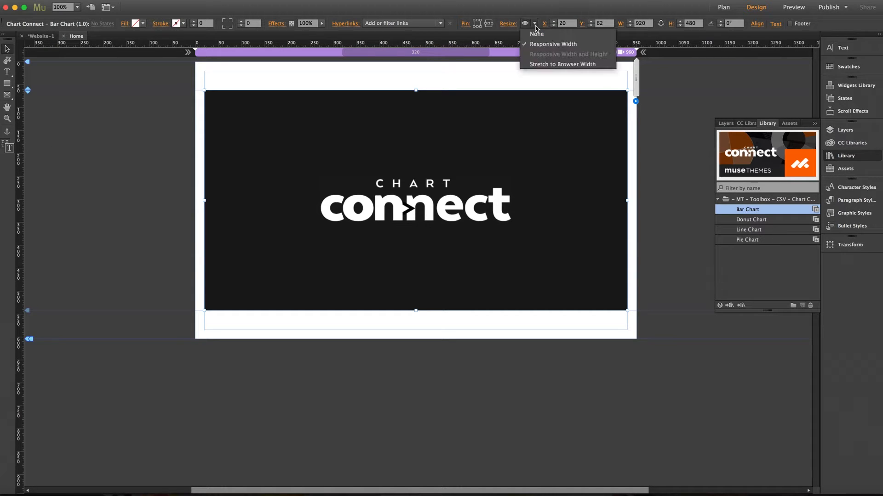
{"action": "left_click", "coordinate": [535, 26]}
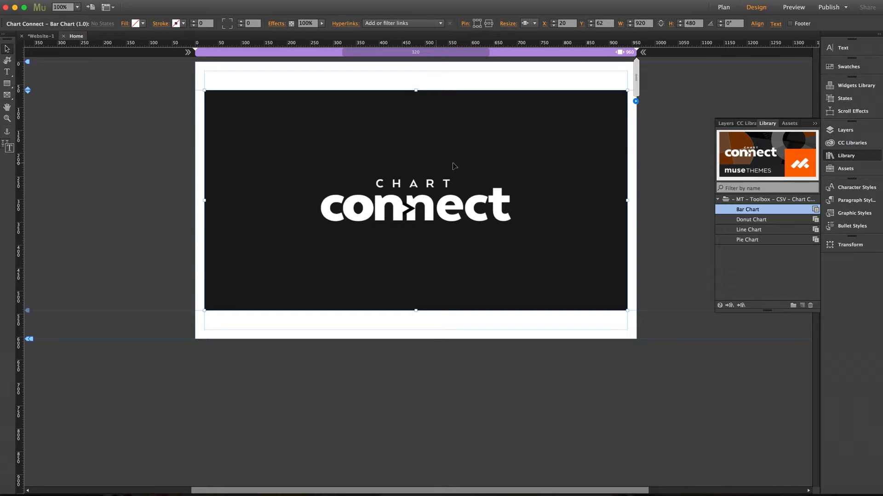
{"action": "left_click", "coordinate": [636, 102]}
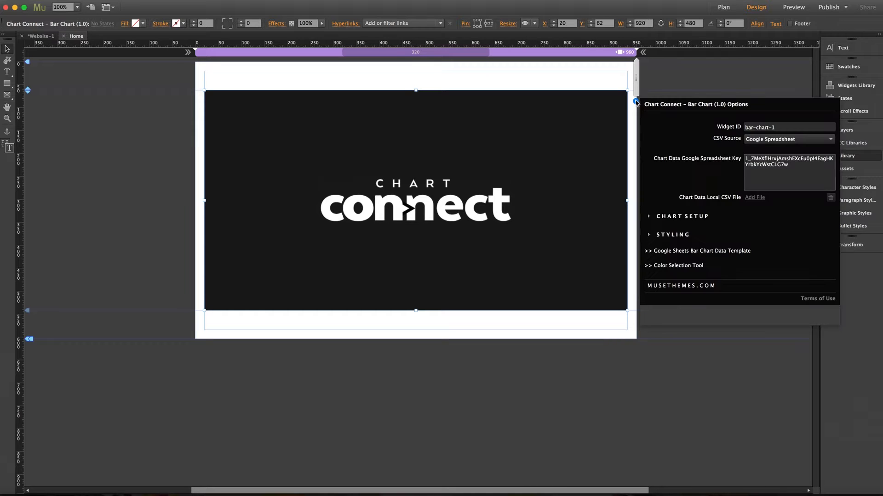
{"action": "left_click", "coordinate": [636, 102]}
{"action": "left_click", "coordinate": [638, 101]}
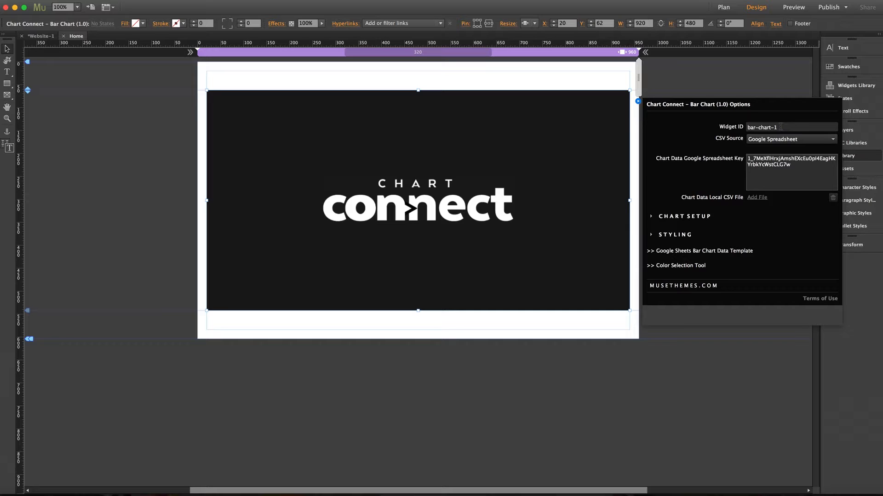
{"action": "left_click", "coordinate": [752, 141]}
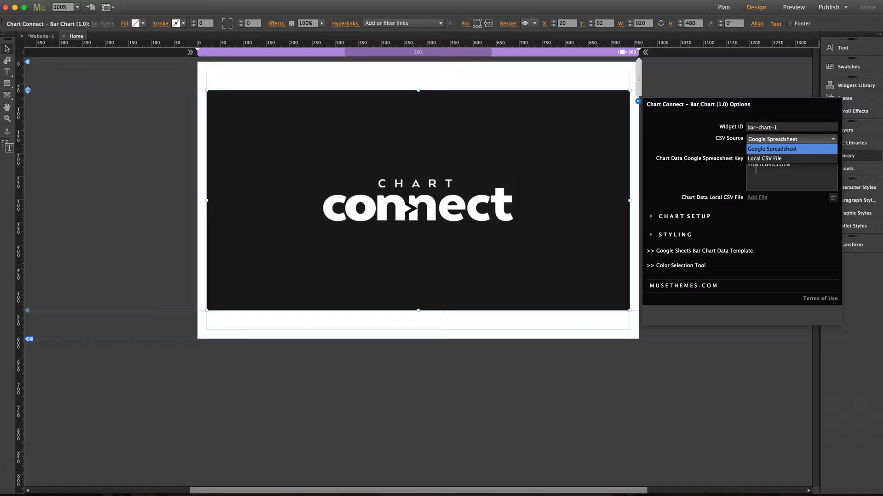
{"action": "left_click", "coordinate": [766, 149]}
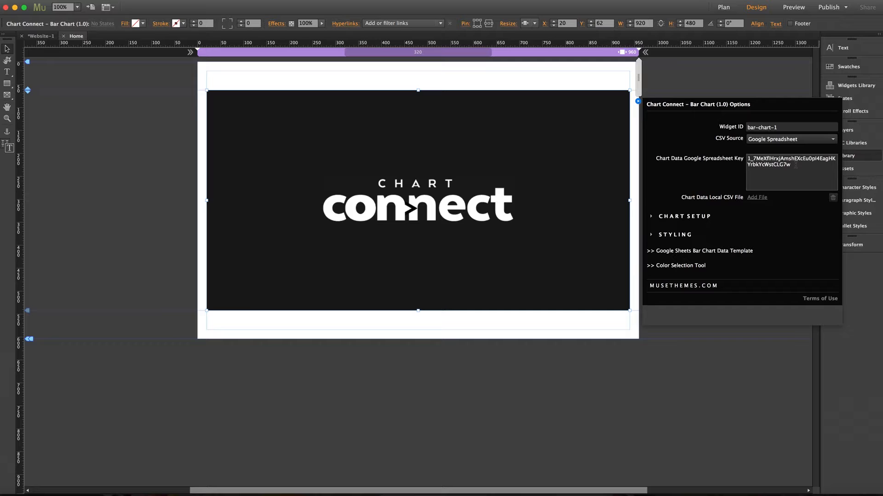
- Open the widget's Google Sheets Bar Chart Data Template in the browser and make a copy named "My Bar Chart 1"
{"action": "left_click", "coordinate": [716, 252]}
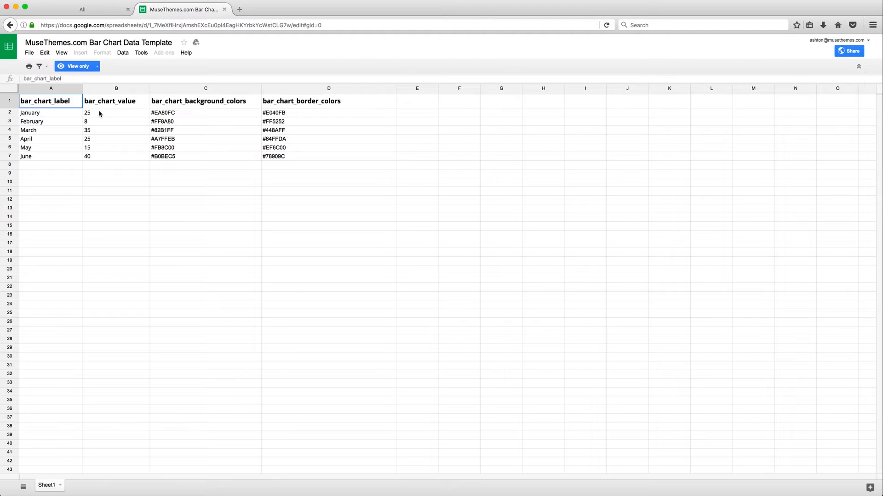
{"action": "left_click", "coordinate": [29, 53]}
{"action": "left_click", "coordinate": [59, 119]}
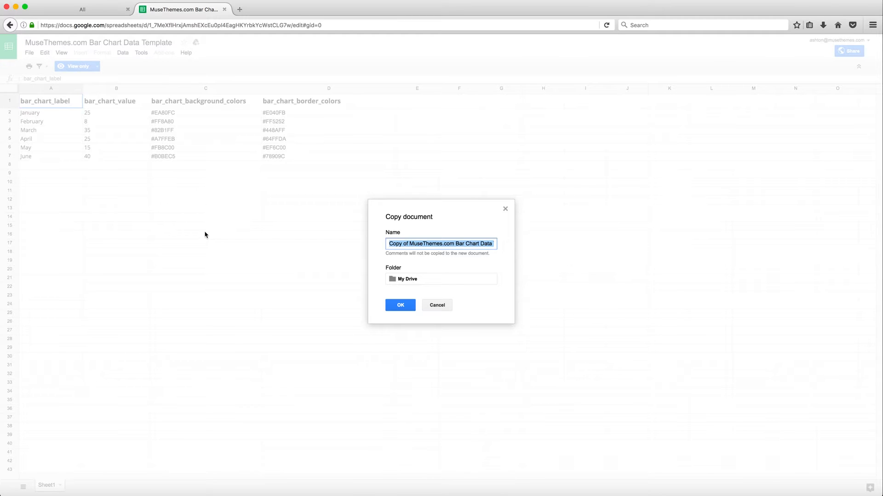
{"action": "type", "text": "My Bar "}
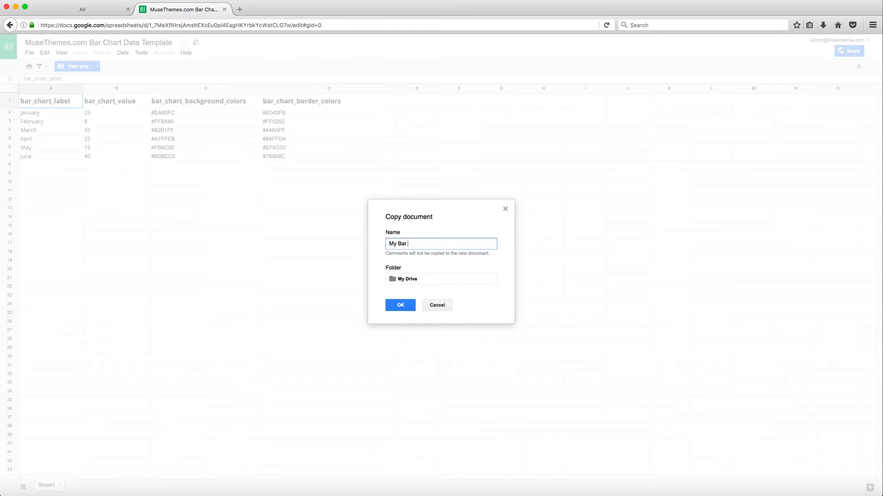
{"action": "type", "text": "Chart 1"}
{"action": "left_click", "coordinate": [400, 305]}
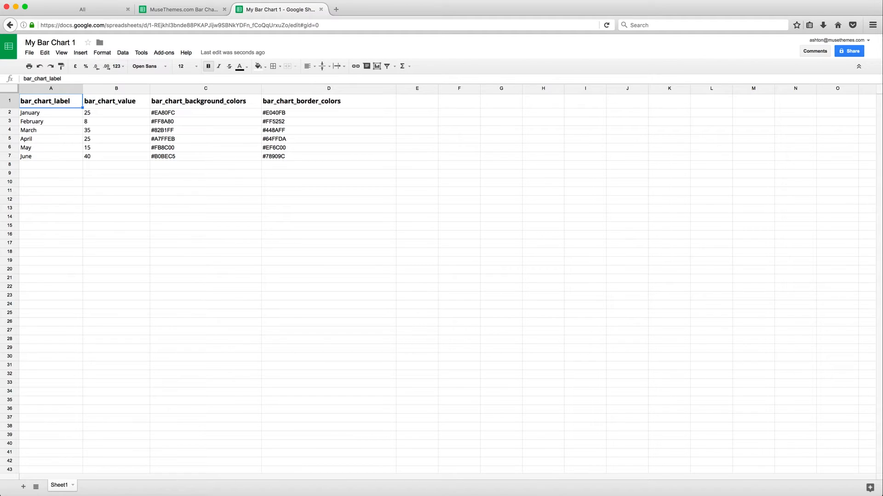
- Replace the six month labels in the bar_chart_label column with Monday, Tuesday, Wednesday, Thursday, Friday and Saturday
{"action": "left_click", "coordinate": [39, 114]}
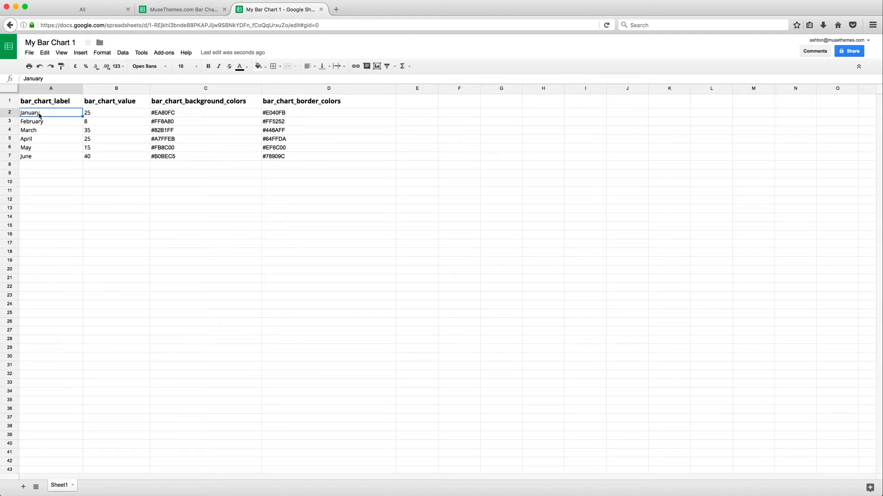
{"action": "type", "text": "Monday"}
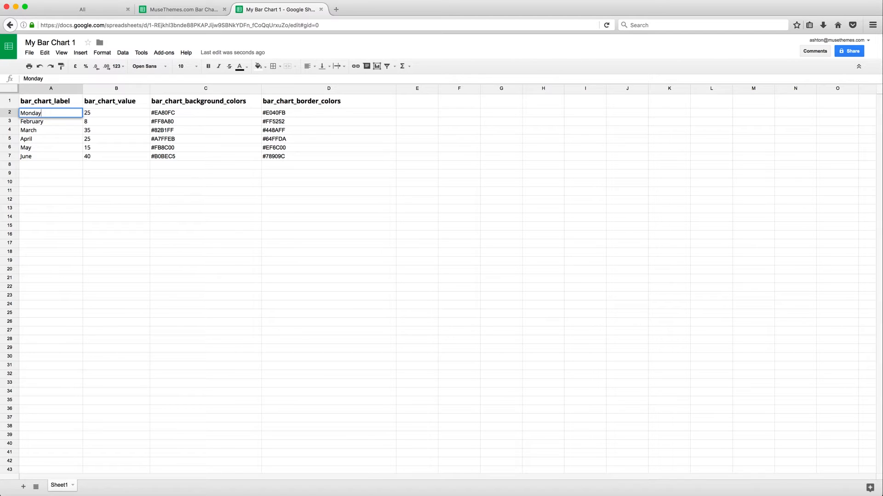
{"action": "key", "text": "Return"}
{"action": "type", "text": "Tuesday"}
{"action": "key", "text": "Return"}
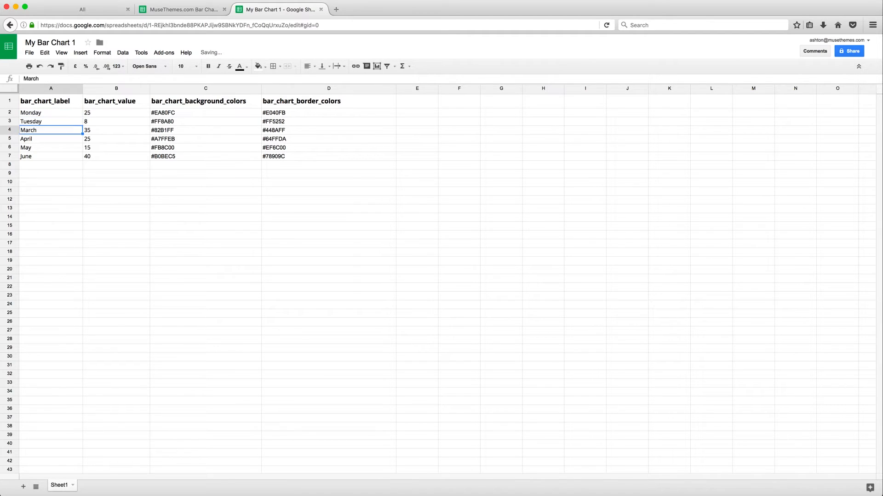
{"action": "type", "text": "Wednesday"}
{"action": "key", "text": "Return"}
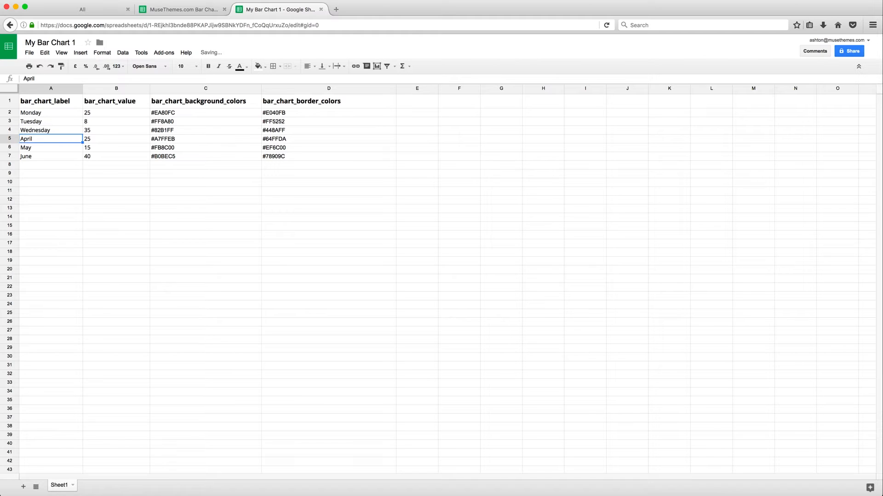
{"action": "type", "text": "Thursday"}
{"action": "key", "text": "Return"}
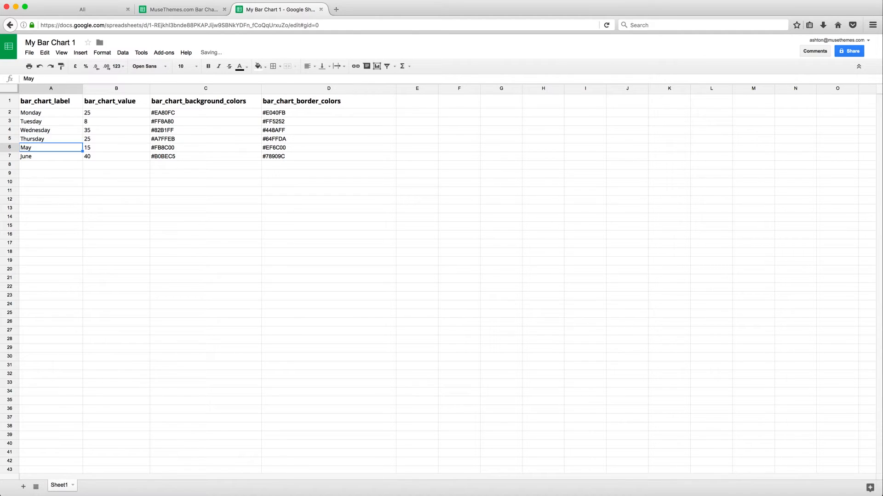
{"action": "type", "text": "Friday"}
{"action": "key", "text": "Return"}
{"action": "type", "text": "Saturday"}
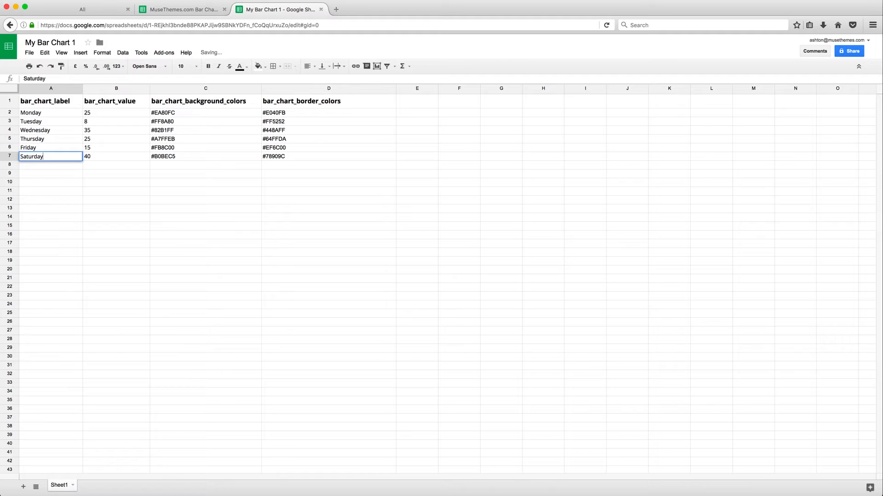
{"action": "key", "text": "Return"}
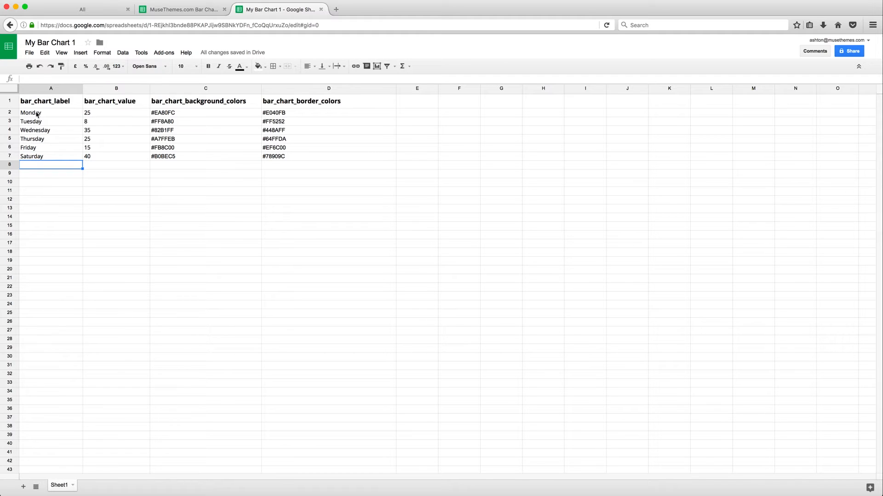
- Set the bar_chart_value entries for Monday through Saturday to 15, 25, 50, 65, 75 and 90
{"action": "left_click", "coordinate": [95, 115]}
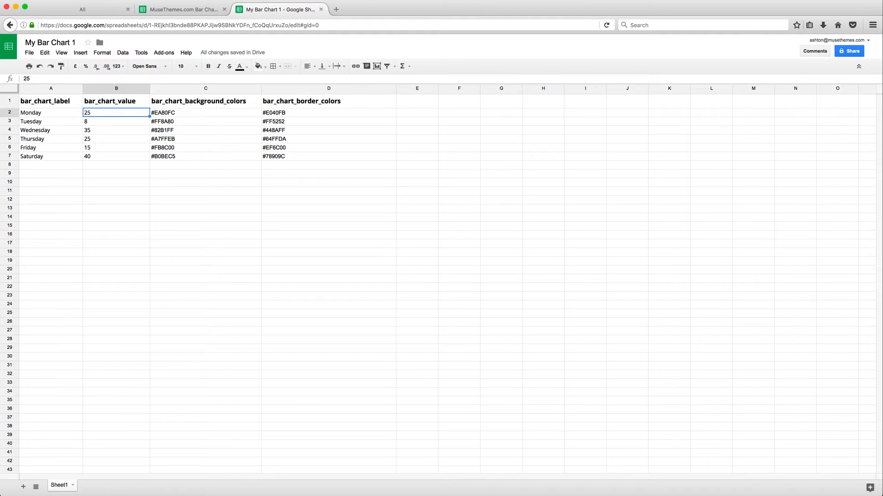
{"action": "type", "text": "15"}
{"action": "key", "text": "Return"}
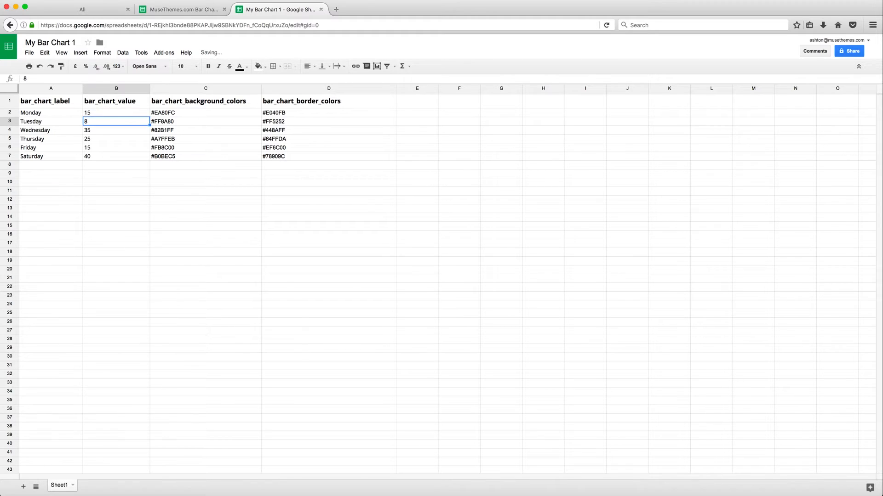
{"action": "type", "text": "25"}
{"action": "key", "text": "Return"}
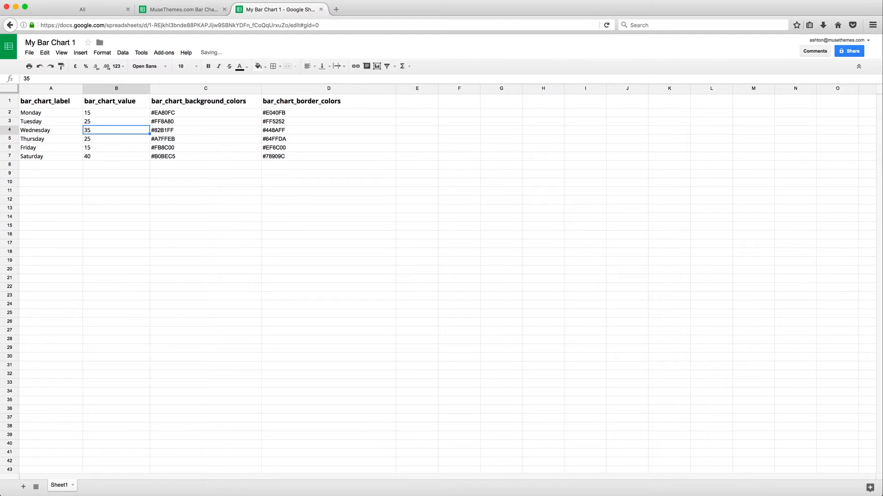
{"action": "type", "text": "50"}
{"action": "key", "text": "Return"}
{"action": "type", "text": "65"}
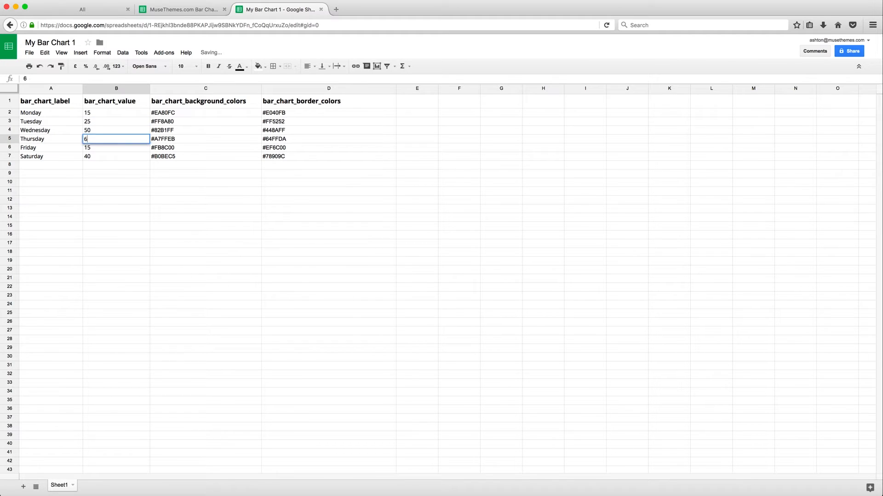
{"action": "key", "text": "Return"}
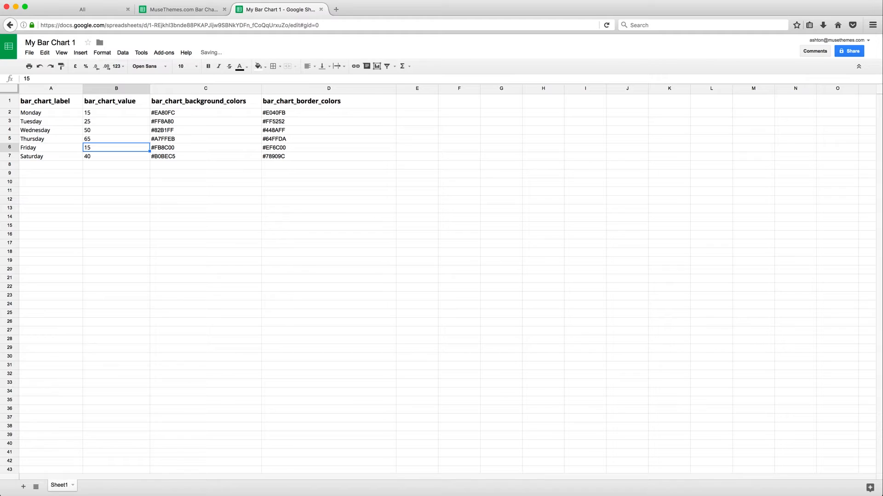
{"action": "type", "text": "75"}
{"action": "key", "text": "Return"}
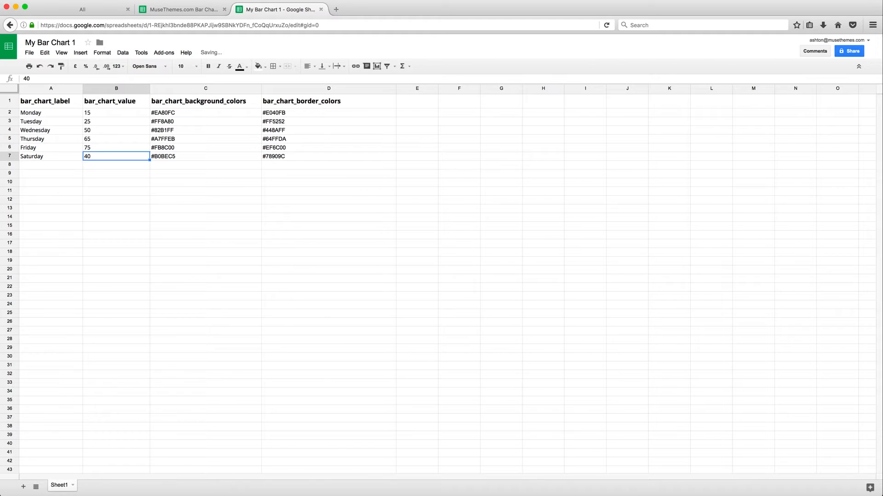
{"action": "type", "text": "90"}
{"action": "key", "text": "Return"}
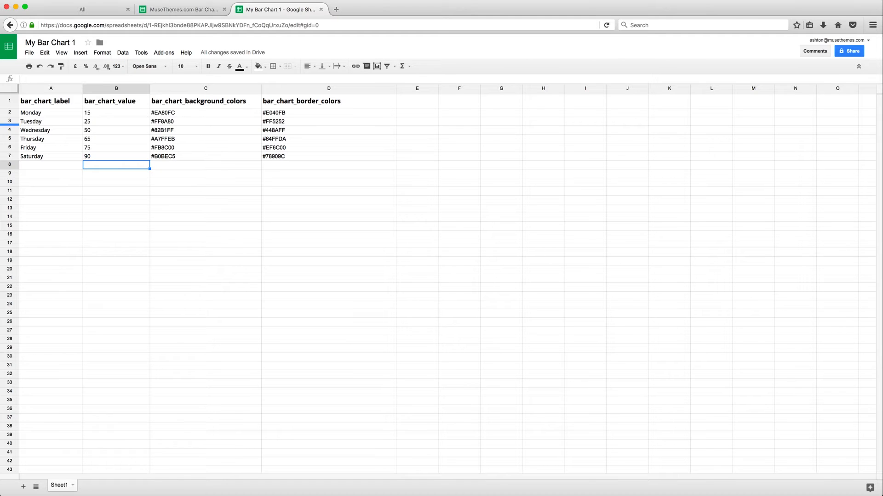
- Switch to Adobe Muse, open the bar chart widget's Color Selection Tool, and copy the hex code of the blue shade #3333ff
{"action": "left_click", "coordinate": [147, 494]}
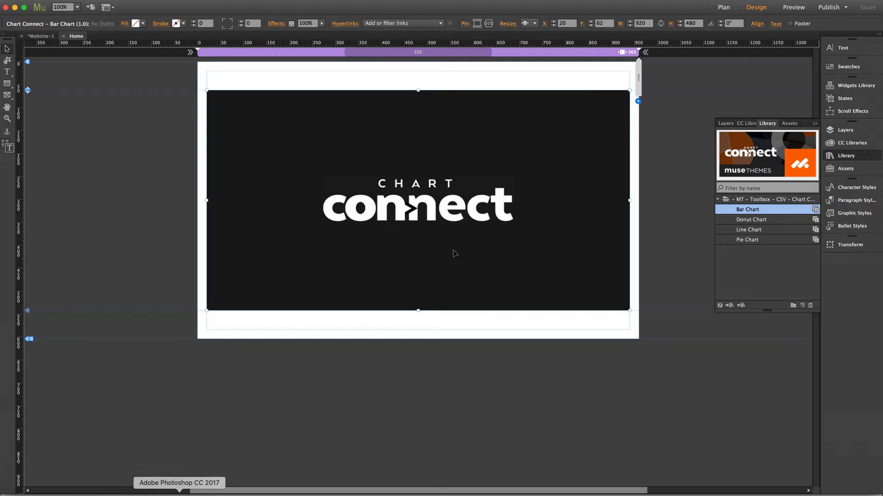
{"action": "left_click", "coordinate": [638, 102]}
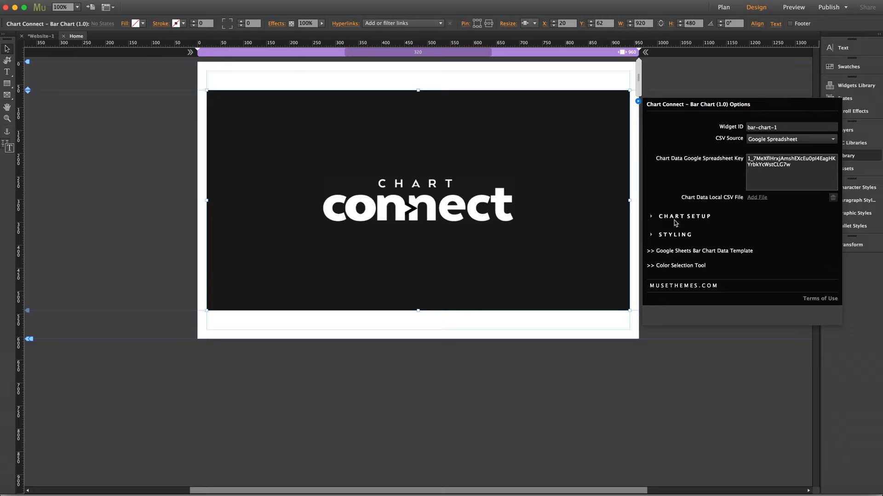
{"action": "left_click", "coordinate": [682, 267]}
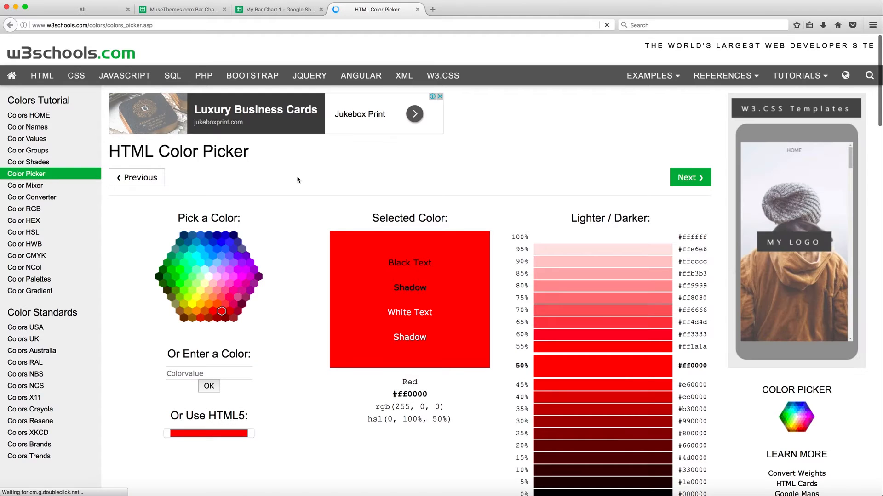
{"action": "scroll", "coordinate": [297, 180], "scroll_direction": "down", "scroll_amount": 4}
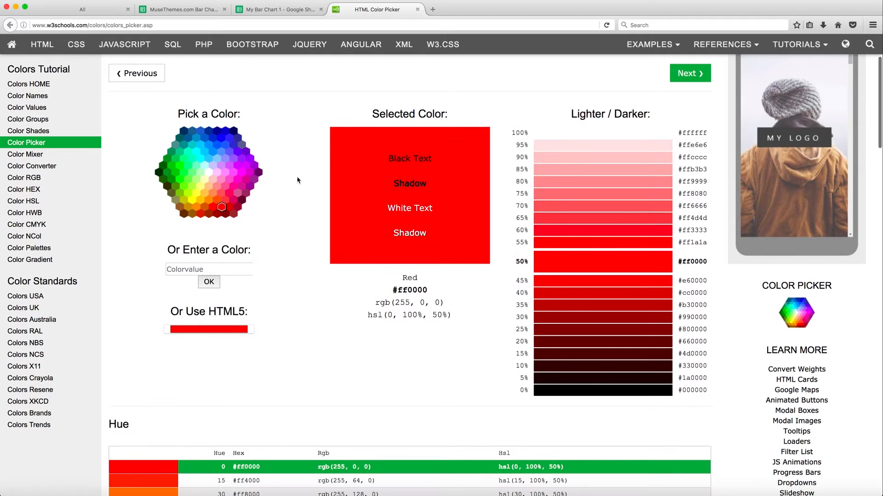
{"action": "scroll", "coordinate": [300, 182], "scroll_direction": "up", "scroll_amount": 1}
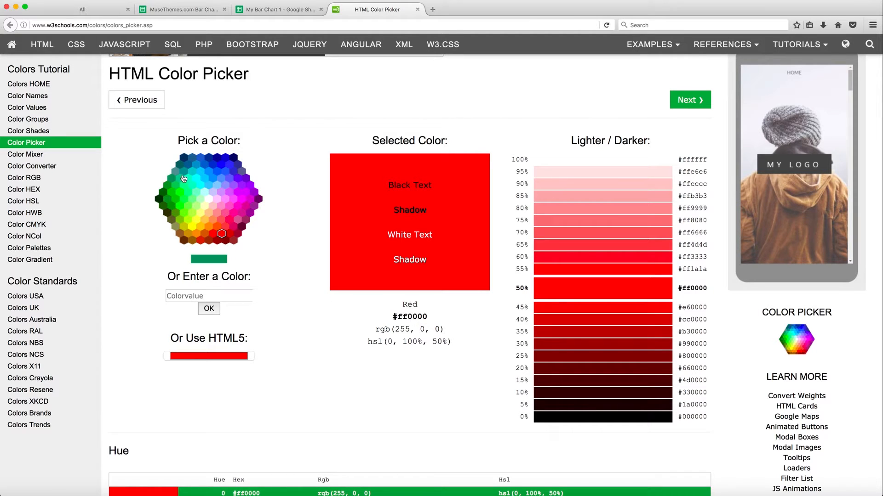
{"action": "left_click", "coordinate": [221, 166]}
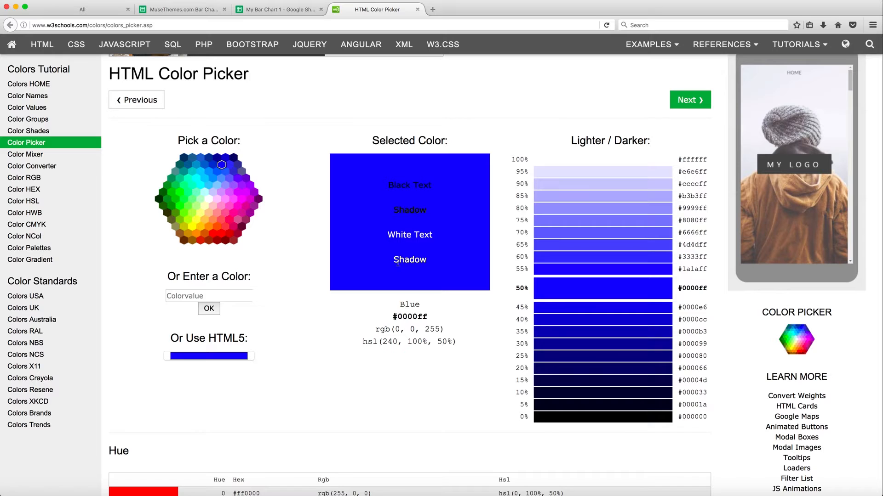
{"action": "left_click", "coordinate": [586, 257]}
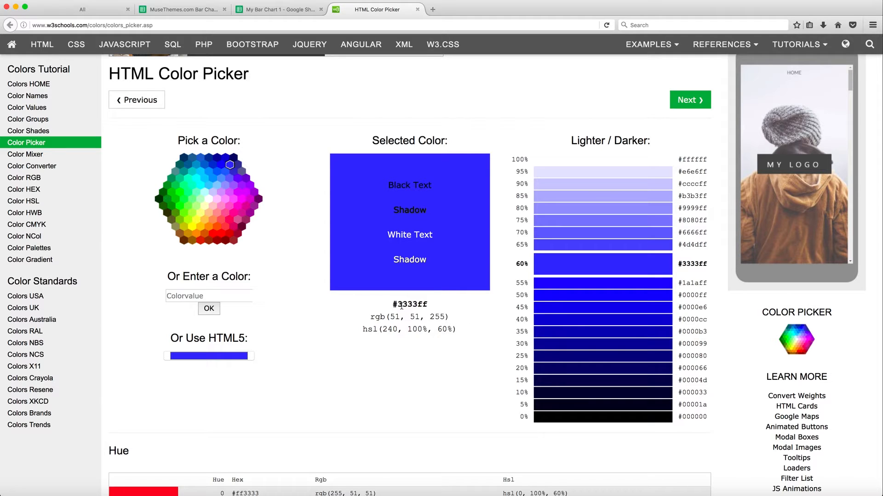
{"action": "left_click_drag", "start_coordinate": [398, 304], "coordinate": [432, 308]}
{"action": "key", "text": "super+c"}
- In the My Bar Chart 1 spreadsheet, replace Monday's background color with the copied #3333ff
{"action": "left_click", "coordinate": [284, 10]}
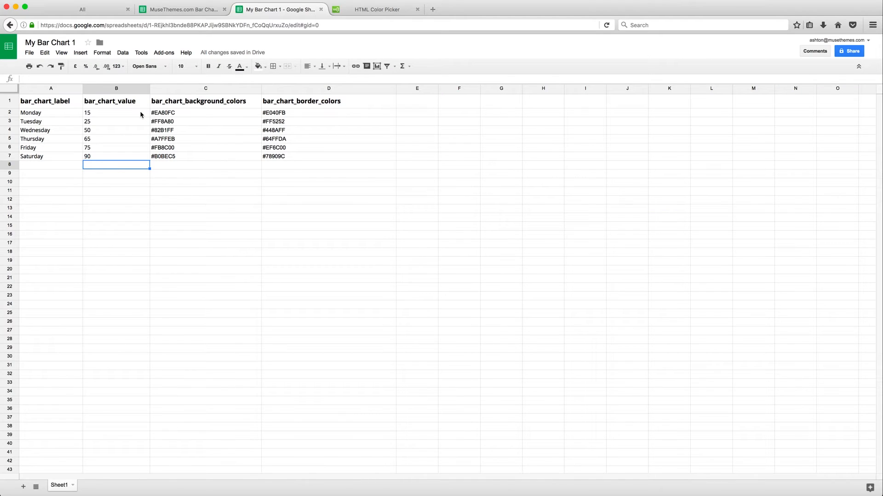
{"action": "double_click", "coordinate": [167, 113]}
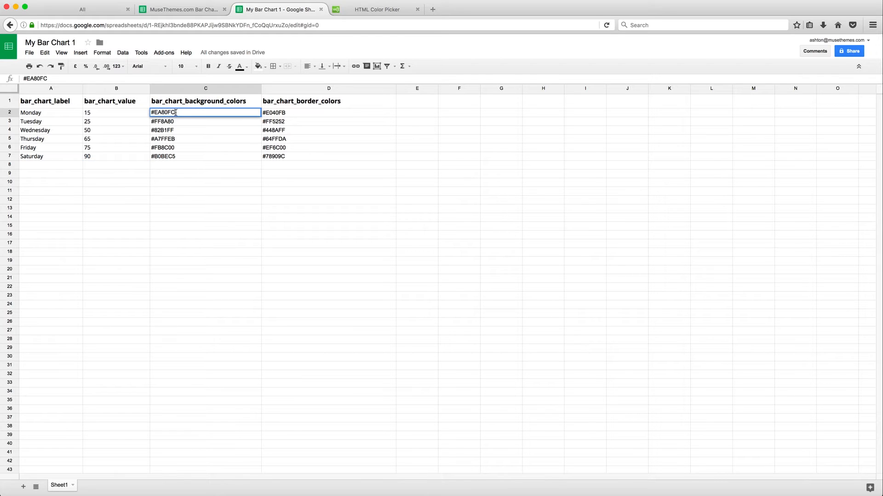
{"action": "left_click_drag", "start_coordinate": [176, 113], "coordinate": [153, 113]}
{"action": "key", "text": "super+v"}
{"action": "key", "text": "Return"}
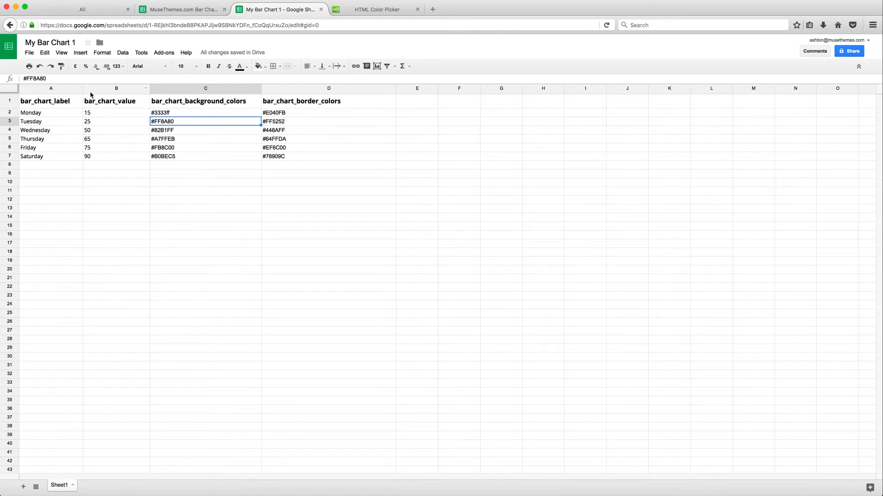
- Publish the entire spreadsheet to the web as comma-separated values (.csv) and close the publishing dialog
{"action": "left_click", "coordinate": [30, 53]}
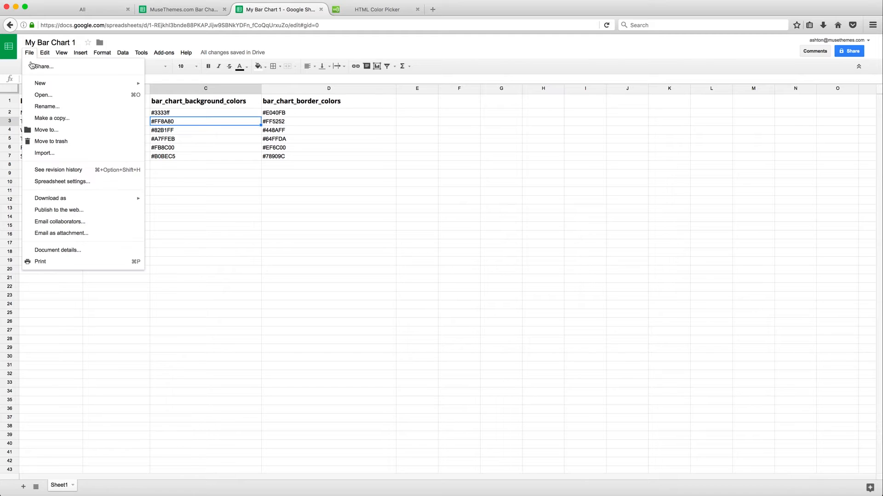
{"action": "left_click", "coordinate": [69, 215]}
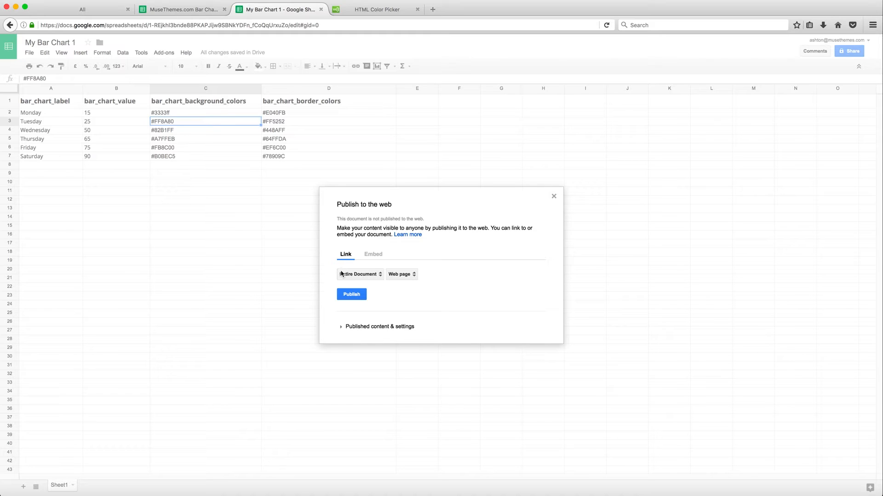
{"action": "left_click", "coordinate": [414, 277]}
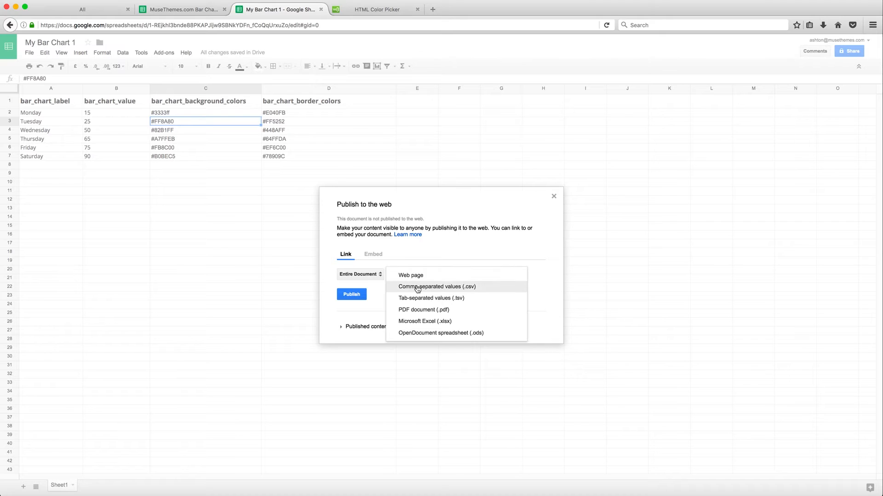
{"action": "left_click", "coordinate": [418, 287]}
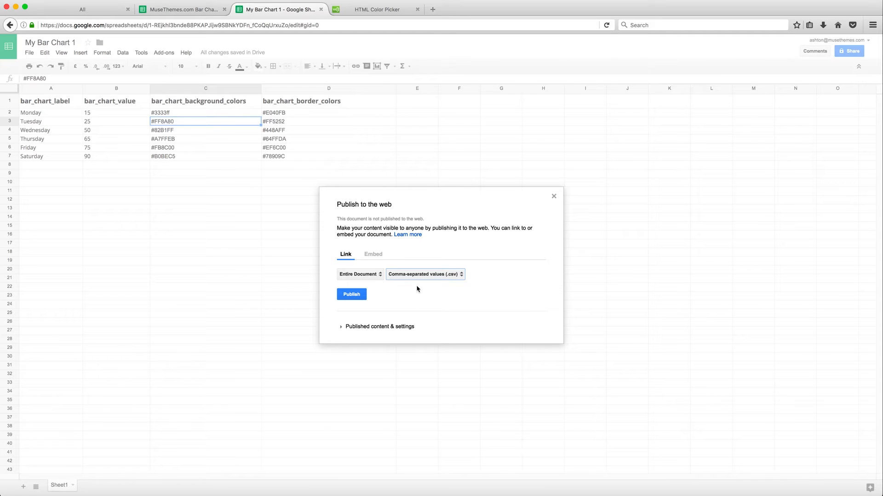
{"action": "left_click", "coordinate": [352, 294]}
{"action": "left_click", "coordinate": [482, 220]}
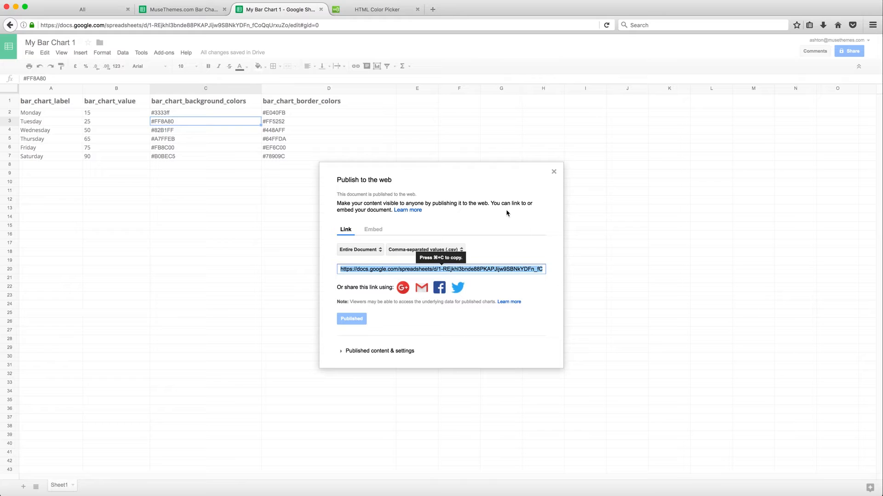
{"action": "left_click", "coordinate": [553, 172]}
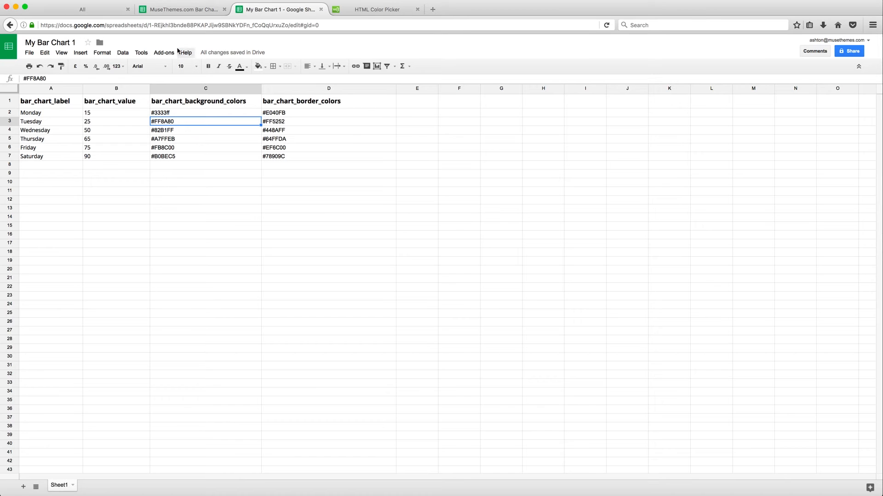
- Copy the spreadsheet key between "/d/" and "/edit" in the sheet's web address
{"action": "left_click", "coordinate": [160, 25]}
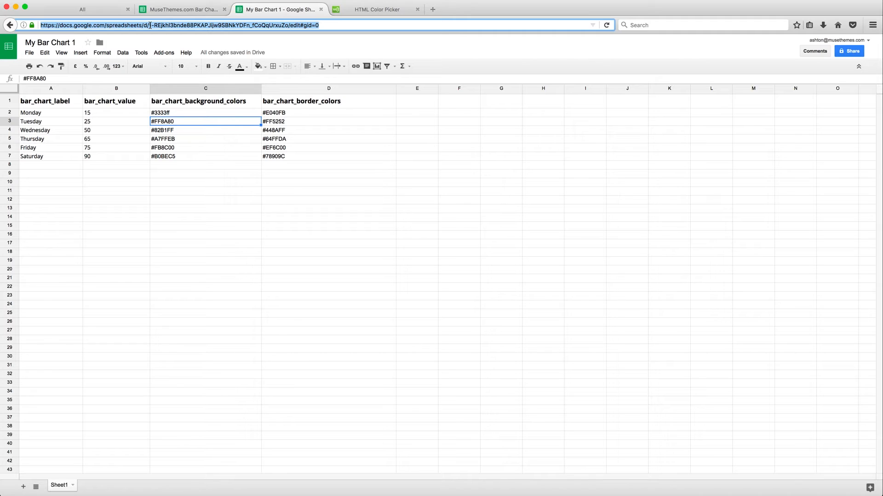
{"action": "left_click", "coordinate": [150, 26]}
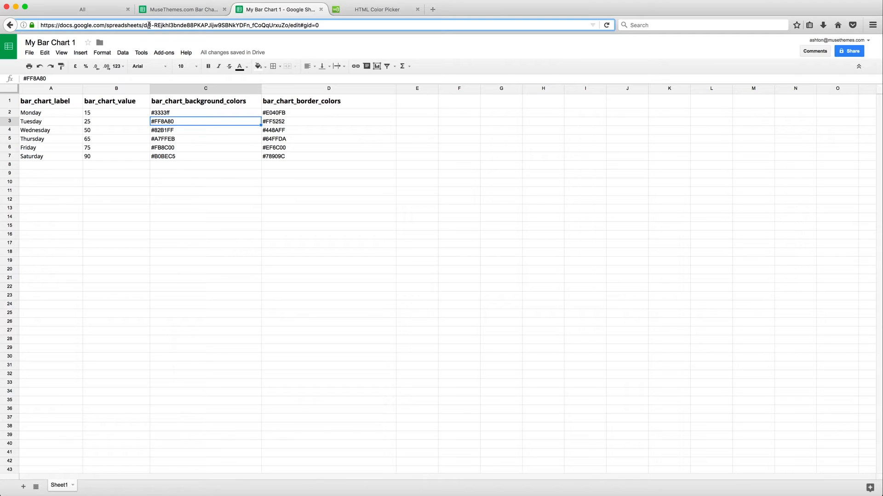
{"action": "left_click_drag", "start_coordinate": [149, 24], "coordinate": [288, 26]}
{"action": "key", "text": "super+c"}
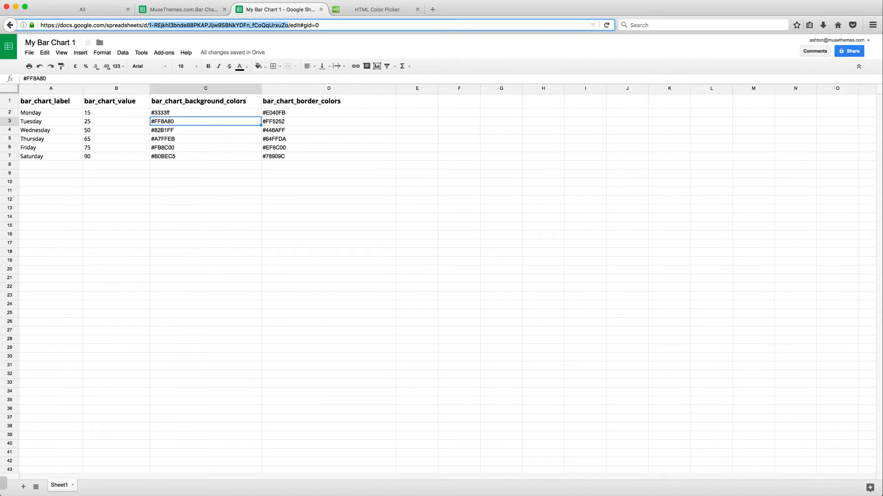
- In Adobe Muse, replace the bar chart widget's Chart Data Google Spreadsheet Key with the copied key
{"action": "left_click", "coordinate": [147, 492]}
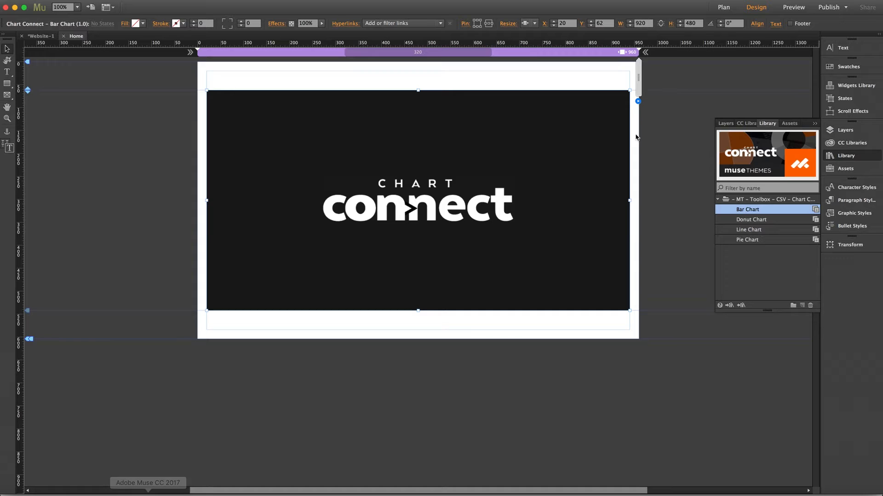
{"action": "left_click", "coordinate": [638, 101]}
{"action": "left_click_drag", "start_coordinate": [792, 166], "coordinate": [729, 161]}
{"action": "key", "text": "super+v"}
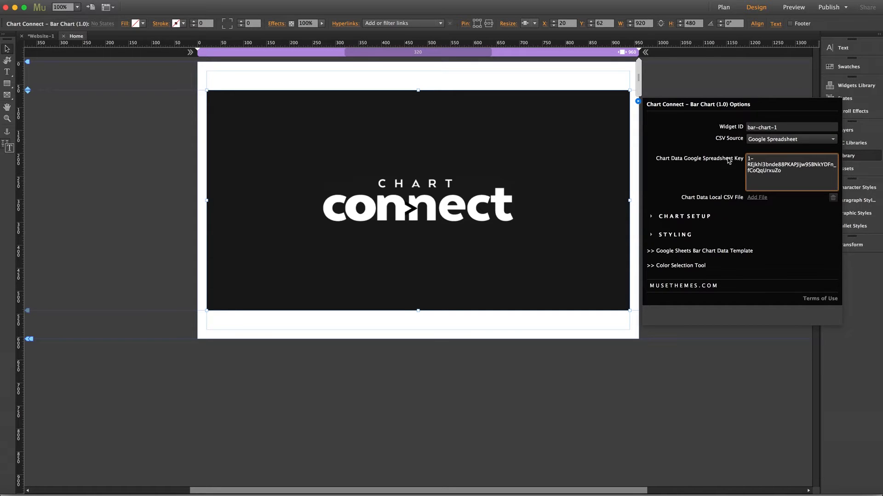
- Preview the page in the browser and test the bars' tooltips and the chart's response to resizing the window
{"action": "left_click", "coordinate": [729, 160]}
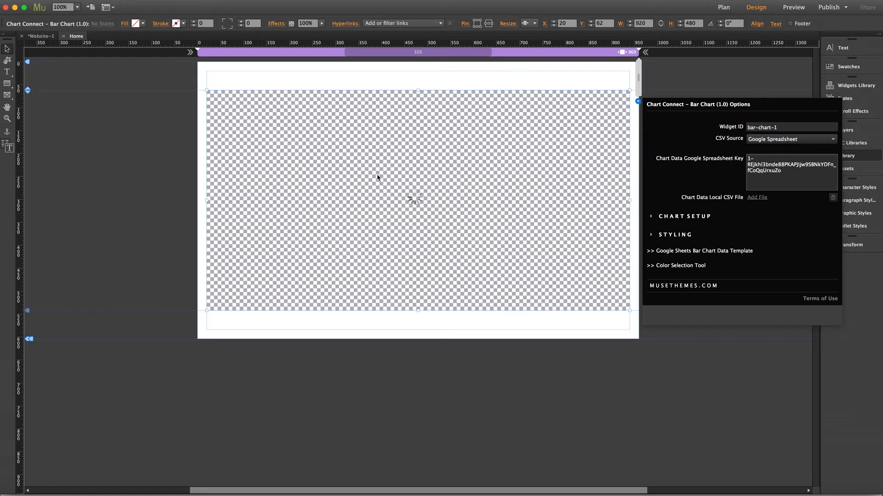
{"action": "left_click", "coordinate": [144, 182]}
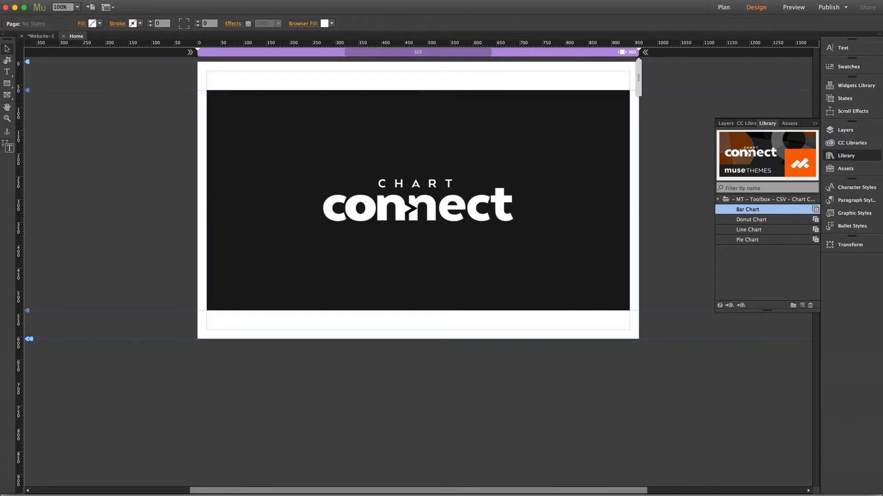
{"action": "key", "text": "super+shift+e"}
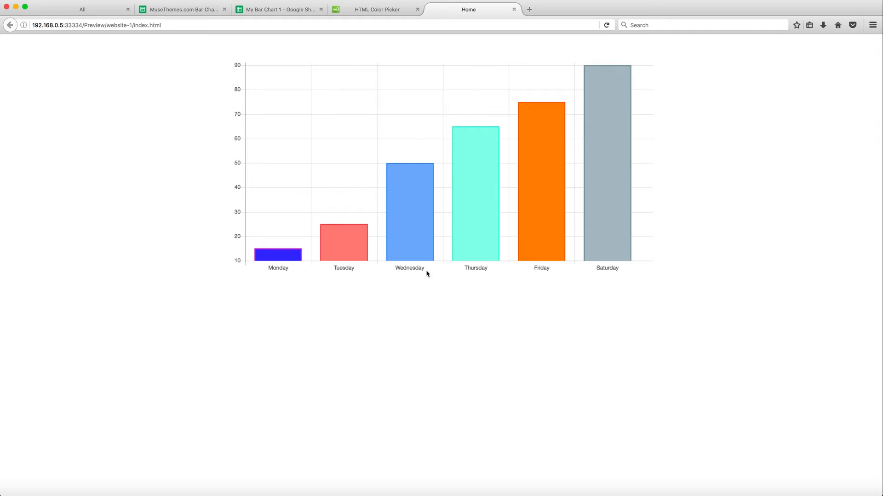
{"action": "mouse_move", "coordinate": [278, 255]}
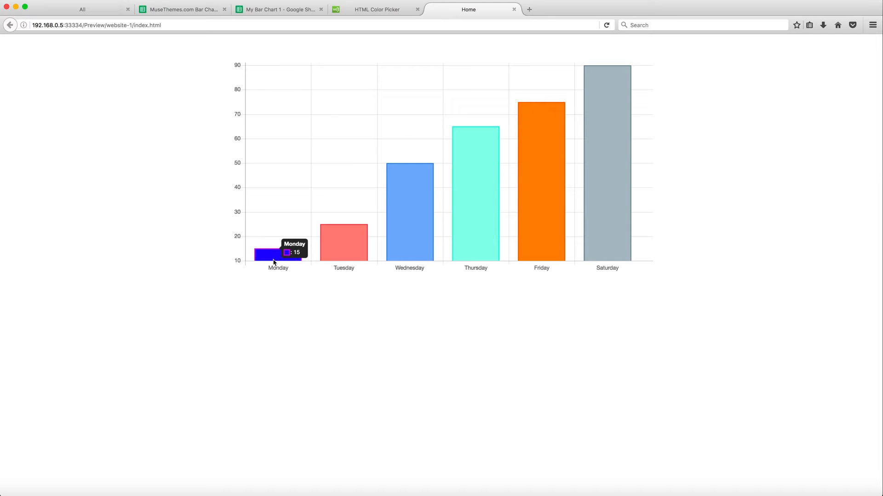
{"action": "mouse_move", "coordinate": [337, 256]}
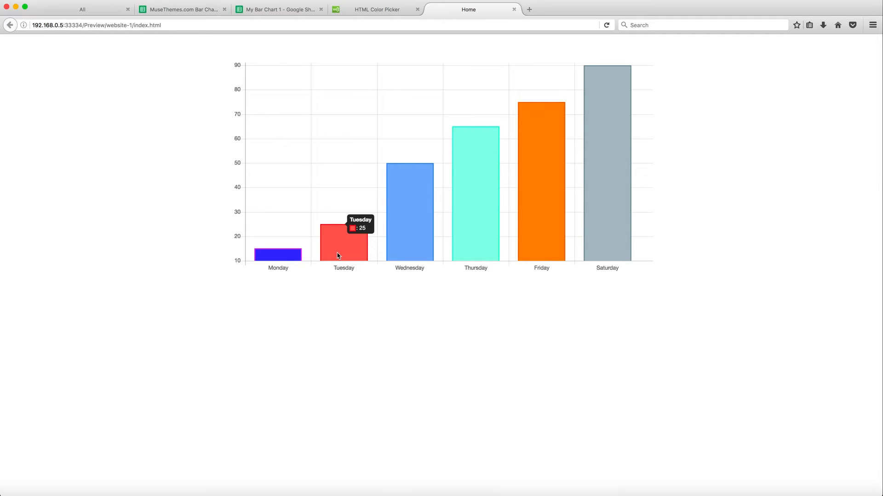
{"action": "mouse_move", "coordinate": [470, 222]}
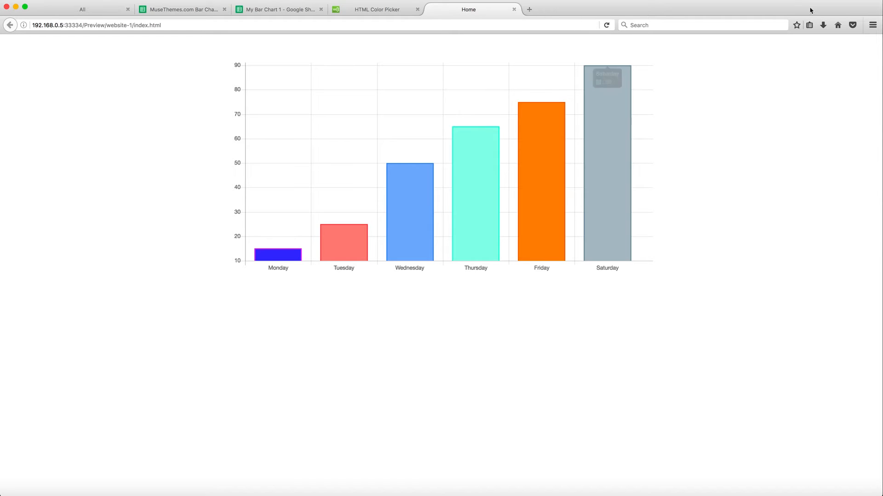
{"action": "left_click_drag", "start_coordinate": [881, 11], "coordinate": [378, 22]}
{"action": "left_click_drag", "start_coordinate": [369, 20], "coordinate": [881, 25]}
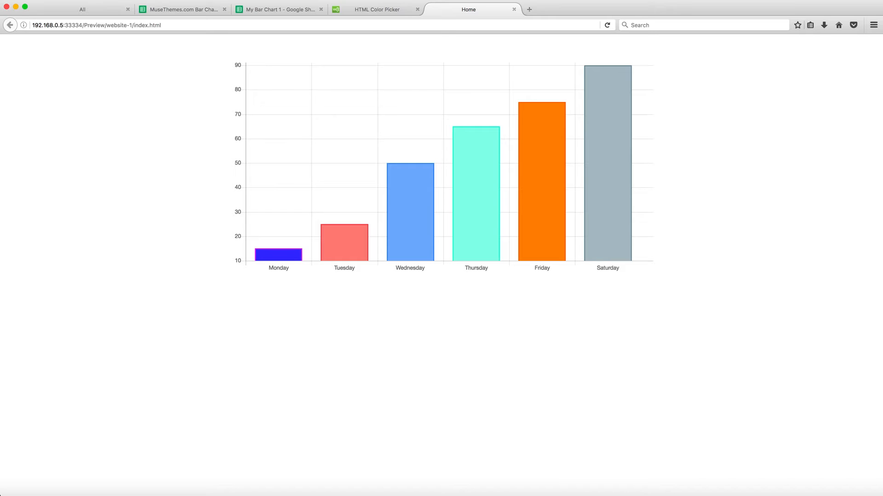
- In the My Bar Chart 1 spreadsheet, set Tuesday's bar_chart_value to 75 and reload the page preview
{"action": "left_click", "coordinate": [271, 5]}
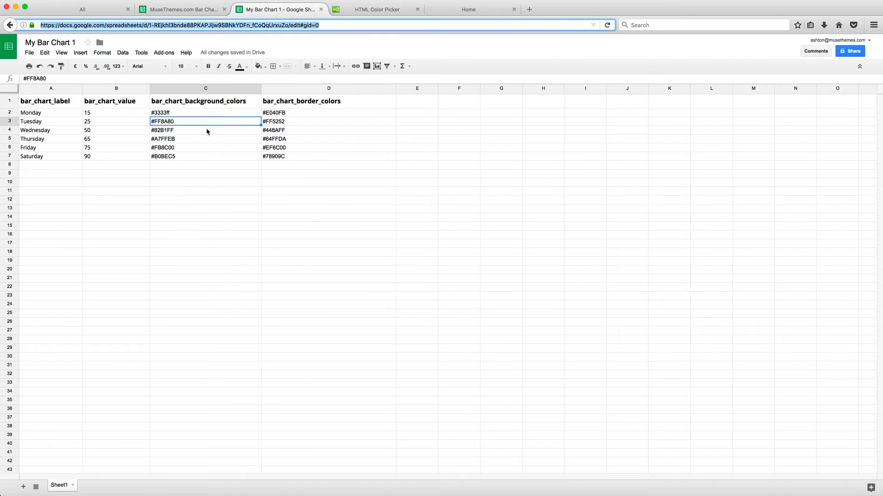
{"action": "left_click", "coordinate": [94, 124]}
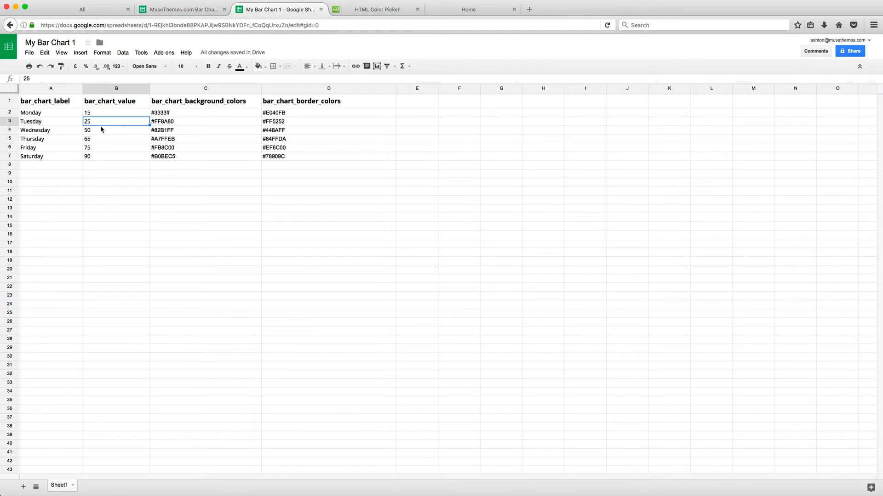
{"action": "type", "text": "75"}
{"action": "key", "text": "Return"}
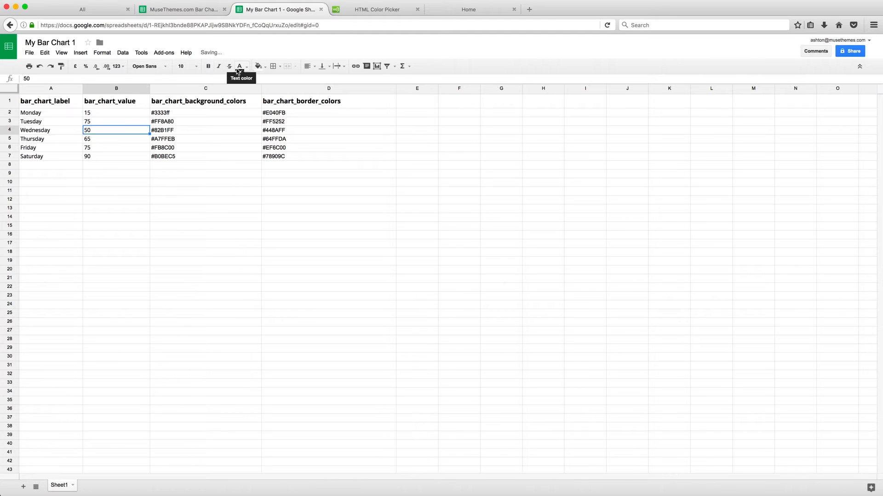
{"action": "left_click", "coordinate": [458, 14]}
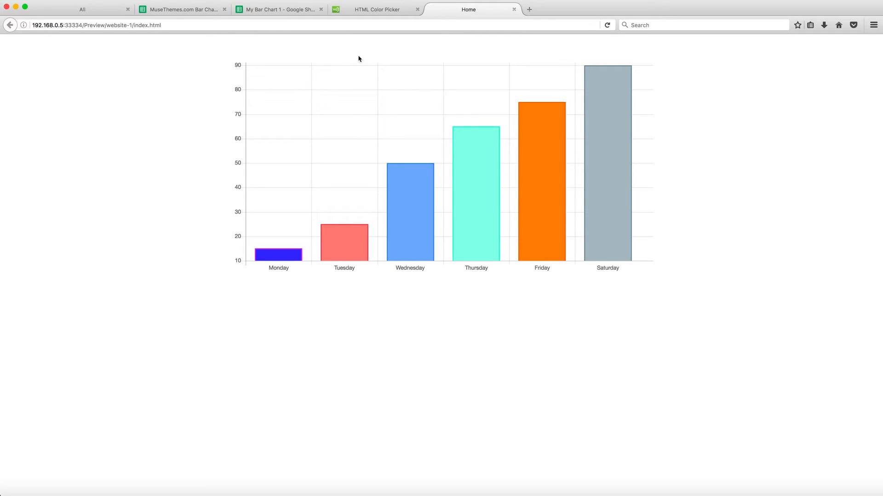
{"action": "left_click", "coordinate": [608, 26]}
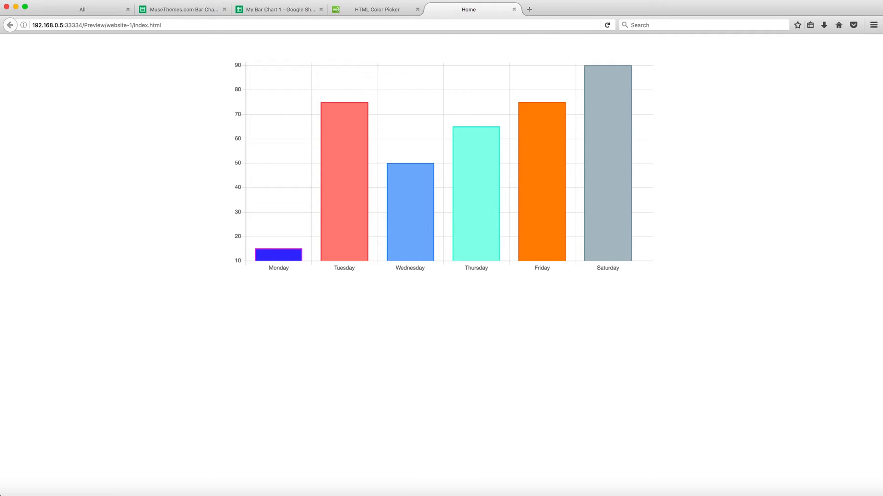
- In Adobe Muse, set the bar chart widget's Preloader Color to the purple swatch (RGB 102, 45, 145)
{"action": "left_click", "coordinate": [147, 495]}
{"action": "left_click", "coordinate": [465, 181]}
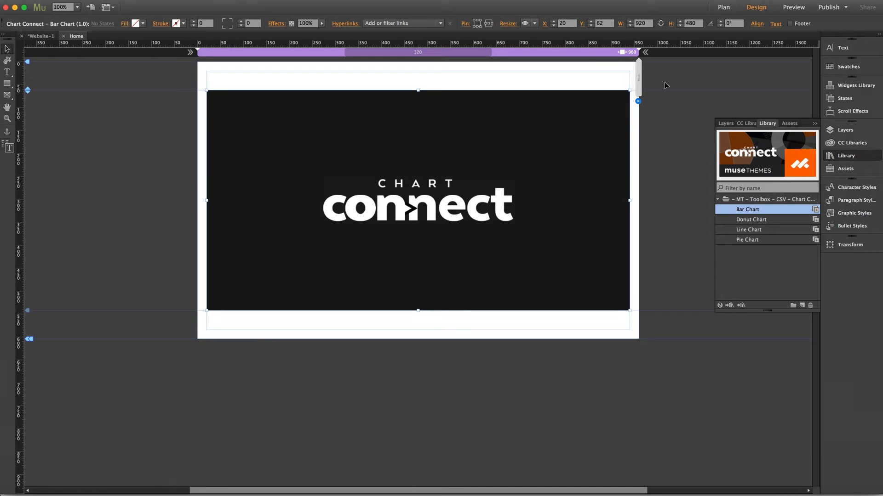
{"action": "left_click", "coordinate": [639, 101]}
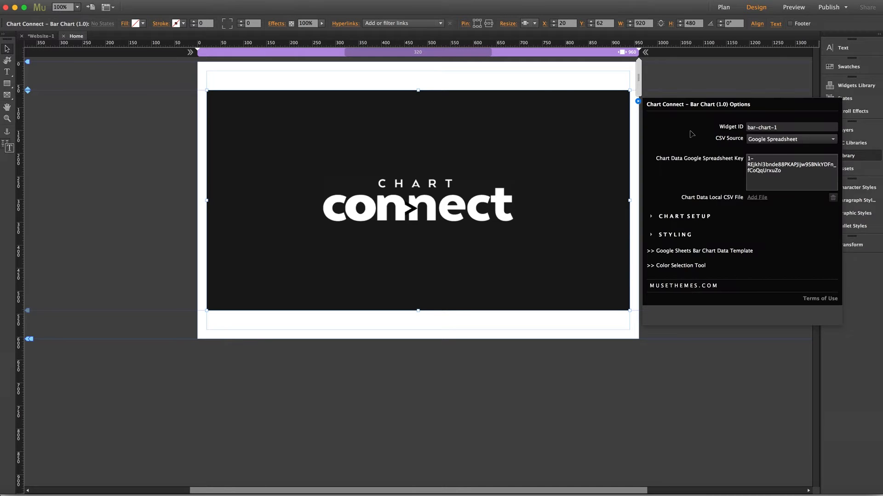
{"action": "left_click", "coordinate": [675, 217]}
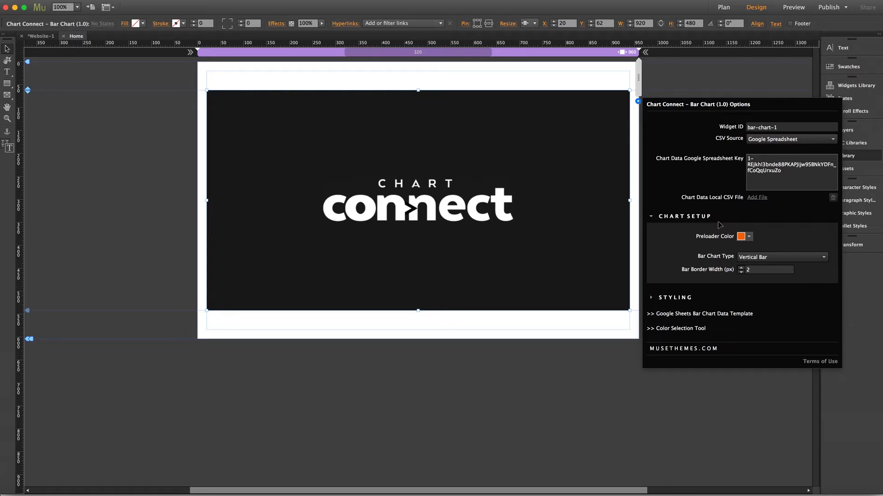
{"action": "left_click", "coordinate": [749, 237]}
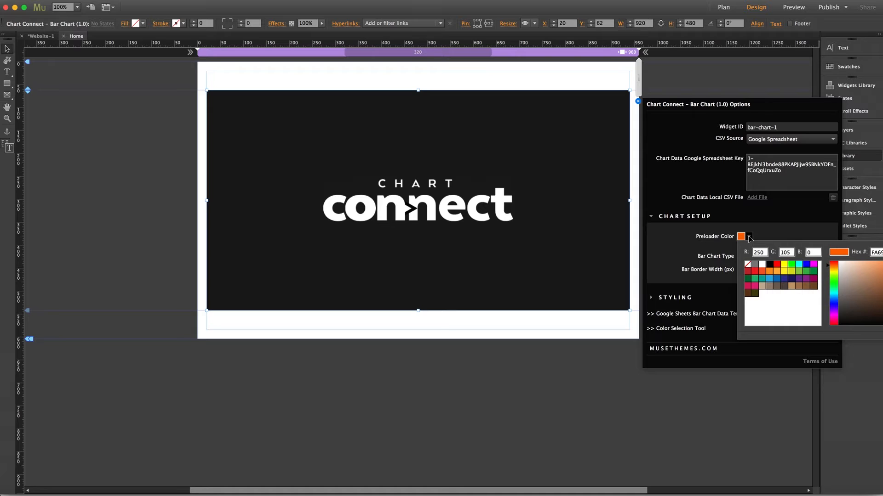
{"action": "left_click", "coordinate": [749, 236]}
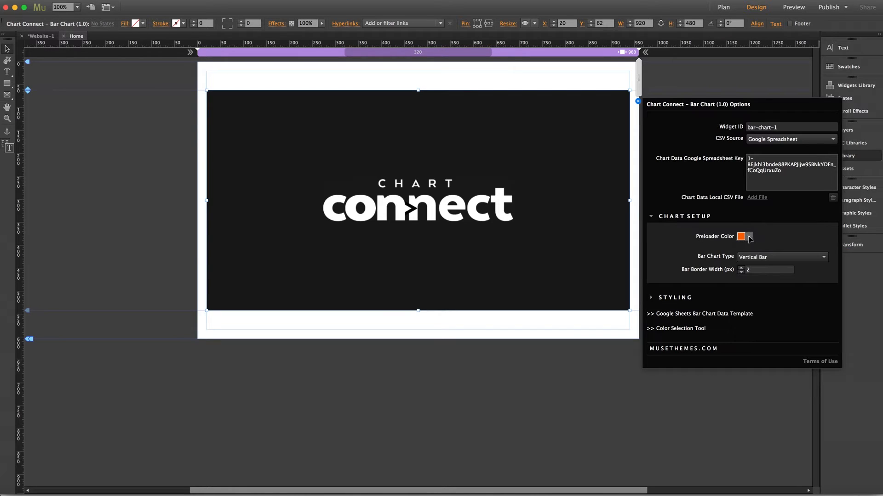
{"action": "left_click", "coordinate": [749, 236]}
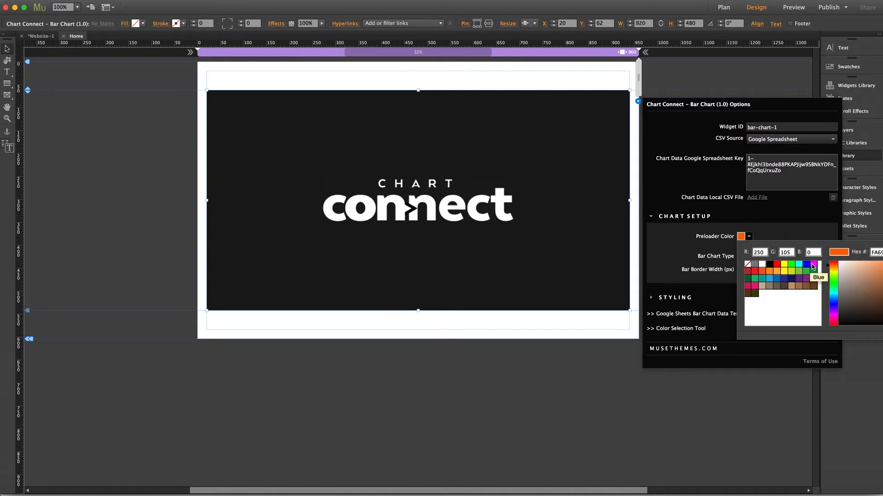
{"action": "left_click", "coordinate": [799, 279]}
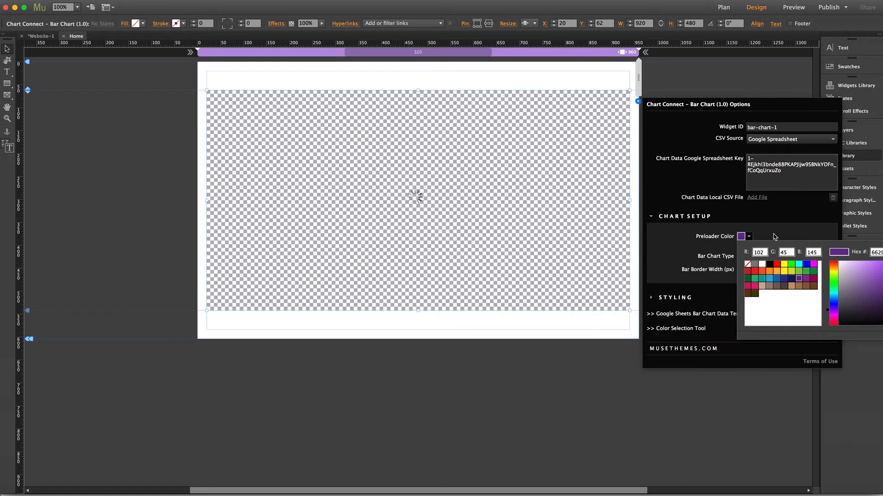
{"action": "left_click", "coordinate": [773, 234]}
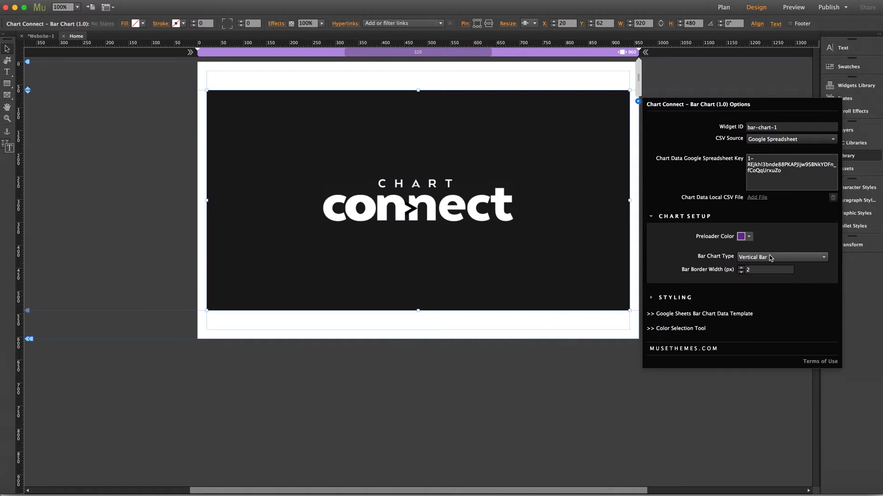
- Change the Bar Chart Type to Horizontal Bar and set the Bar Border Width to 7 px
{"action": "left_click", "coordinate": [773, 258]}
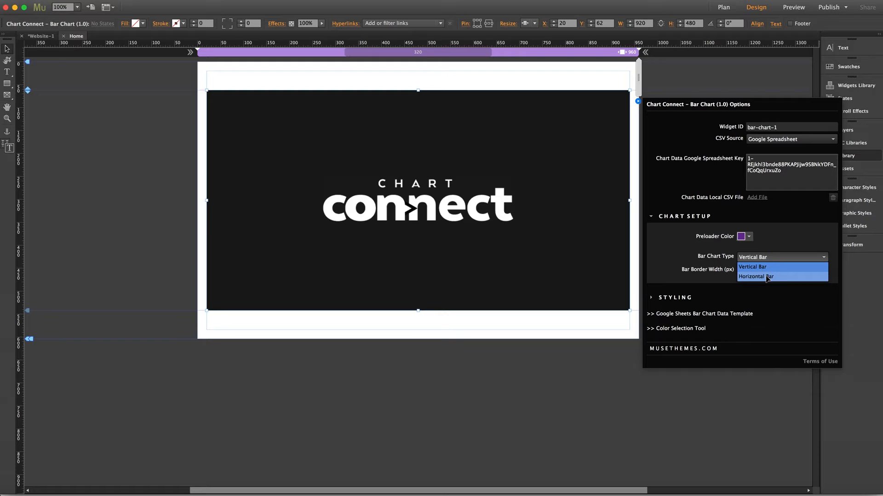
{"action": "left_click", "coordinate": [767, 277]}
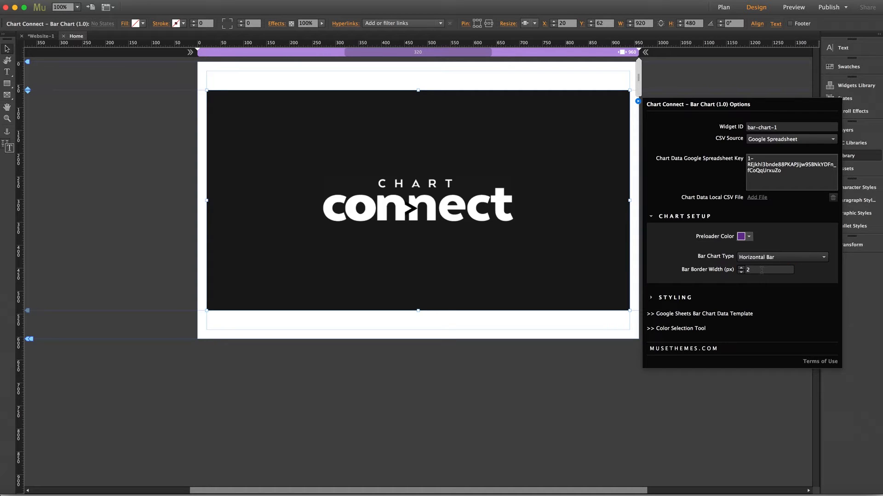
{"action": "left_click", "coordinate": [763, 271]}
{"action": "type", "text": "7"}
{"action": "key", "text": "Return"}
- In the bar chart widget's styling options, set the Tooltips Background Color to black and close the options
{"action": "left_click", "coordinate": [672, 216]}
{"action": "left_click", "coordinate": [676, 236]}
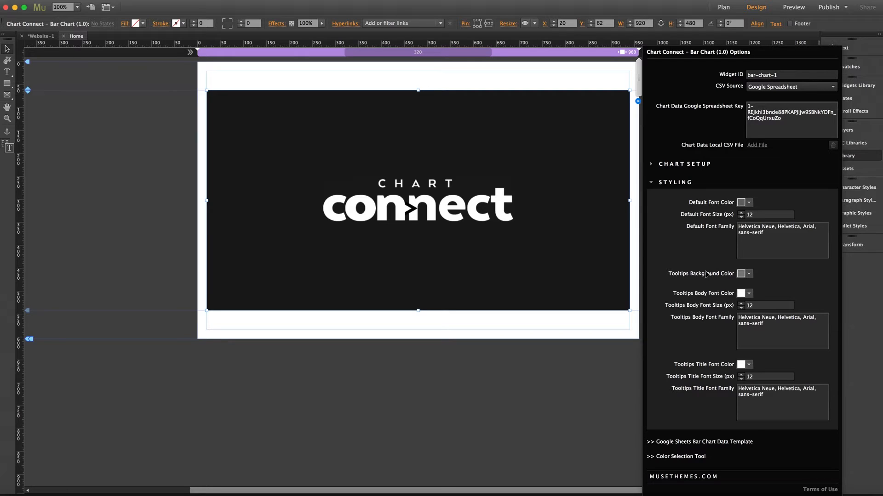
{"action": "left_click", "coordinate": [750, 273]}
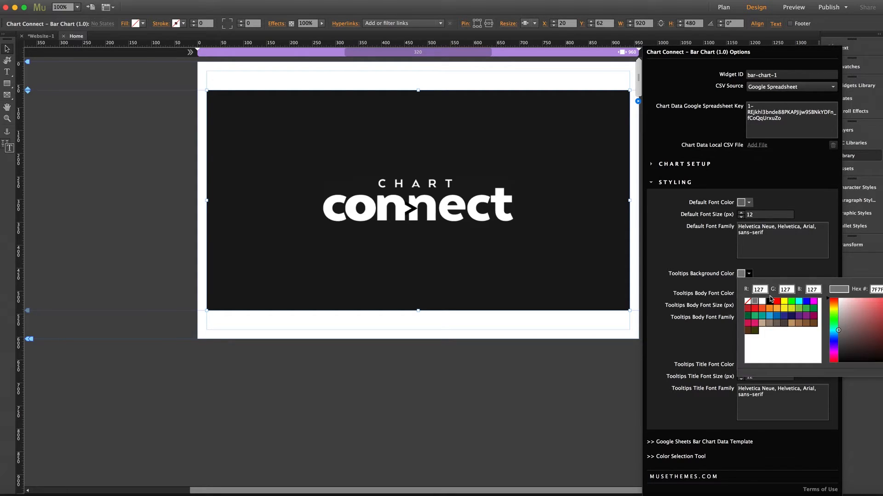
{"action": "left_click", "coordinate": [769, 301]}
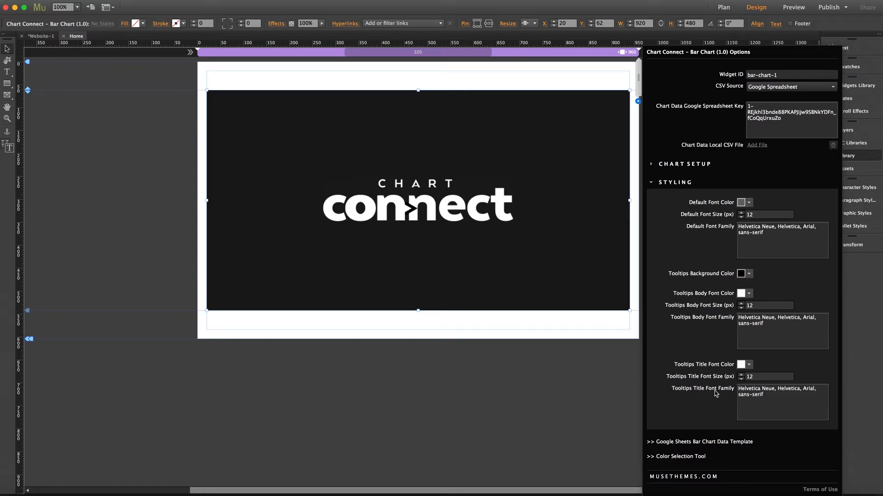
{"action": "left_click", "coordinate": [580, 215]}
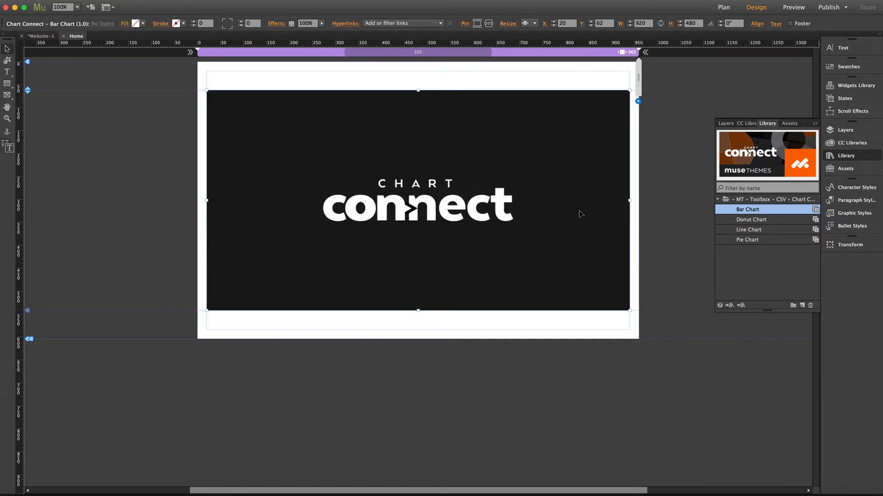
- Preview the page in the browser again and examine the horizontal bars, their borders and their tooltips
{"action": "left_click", "coordinate": [154, 195]}
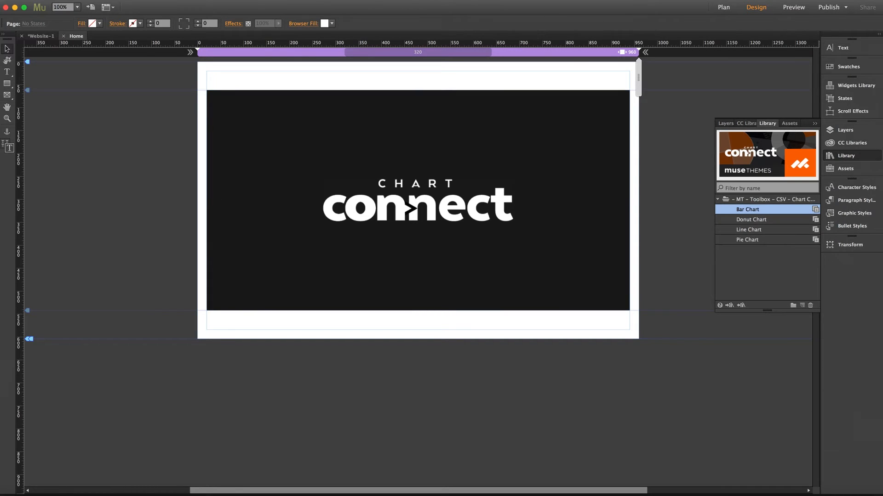
{"action": "key", "text": "super+shift+e"}
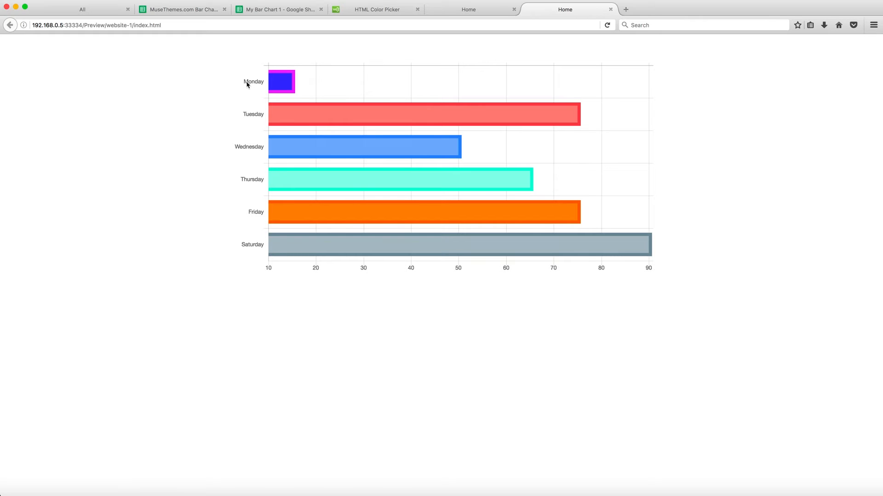
{"action": "mouse_move", "coordinate": [275, 81]}
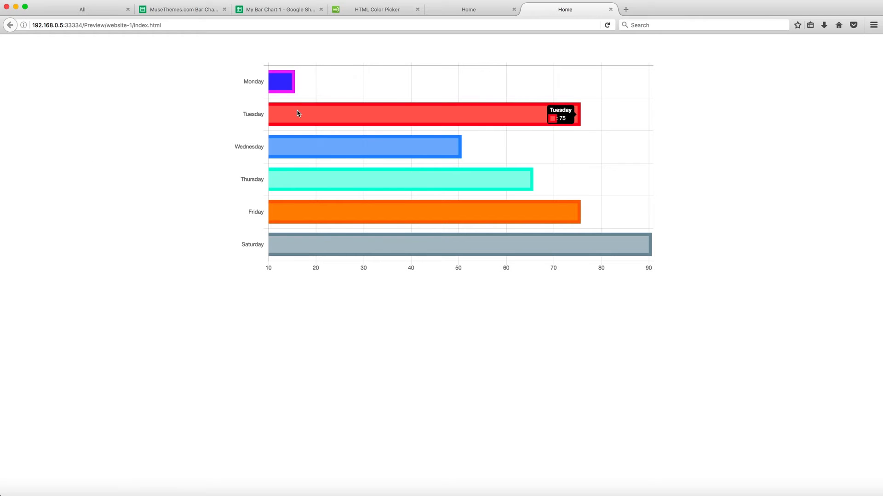
{"action": "mouse_move", "coordinate": [330, 157]}
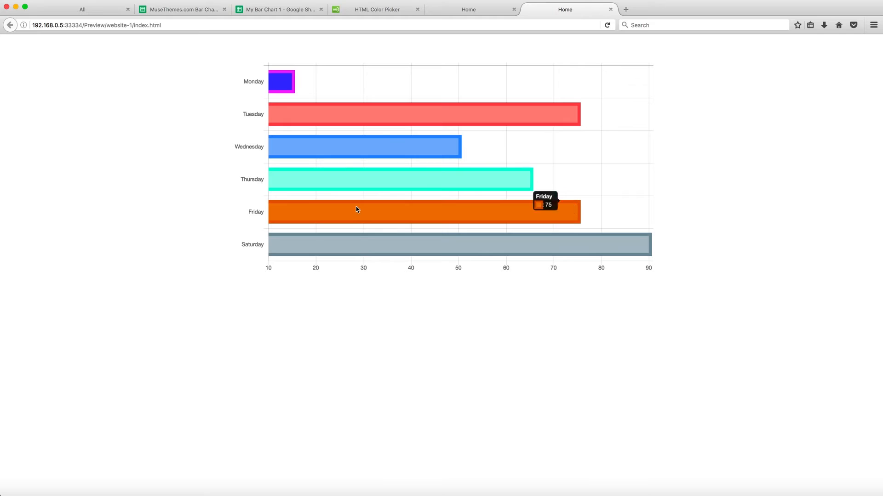
{"action": "mouse_move", "coordinate": [358, 245]}
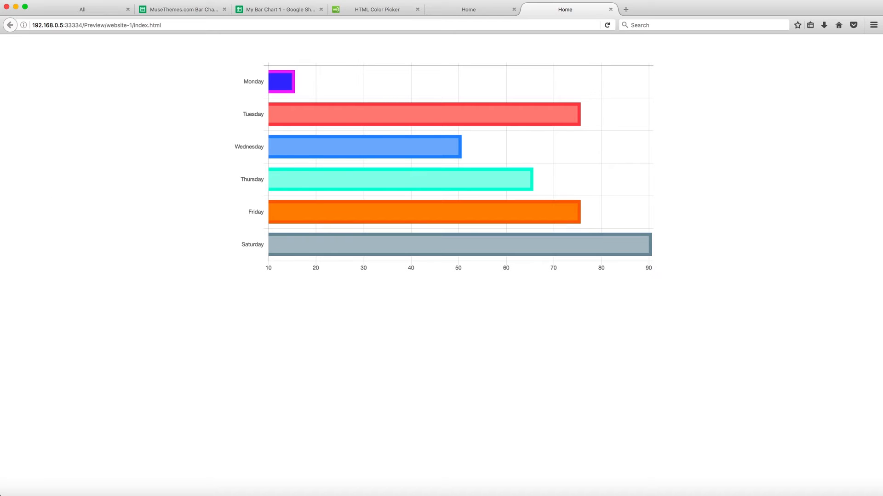
- In Adobe Muse, replace the bar chart widget with a Donut Chart widget centered on the page at X 240, Y 62
{"action": "left_click", "coordinate": [148, 493]}
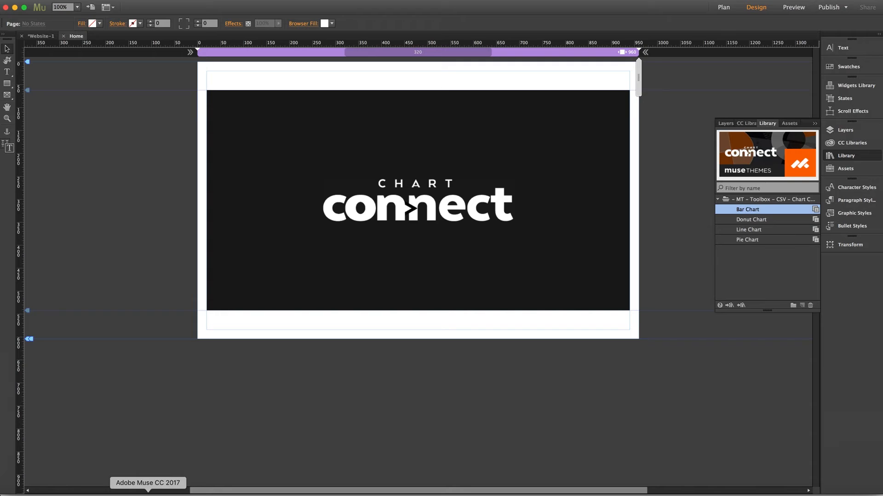
{"action": "key", "text": "Delete"}
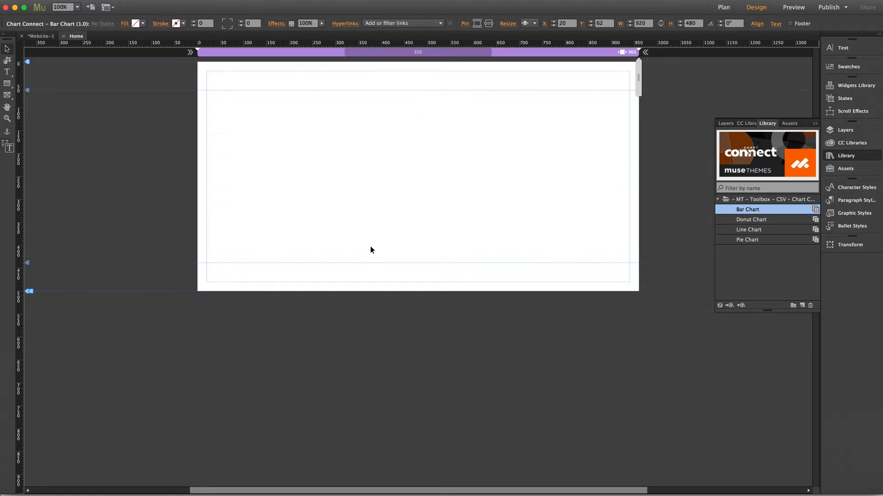
{"action": "left_click", "coordinate": [752, 220]}
{"action": "left_click_drag", "start_coordinate": [752, 222], "coordinate": [241, 101]}
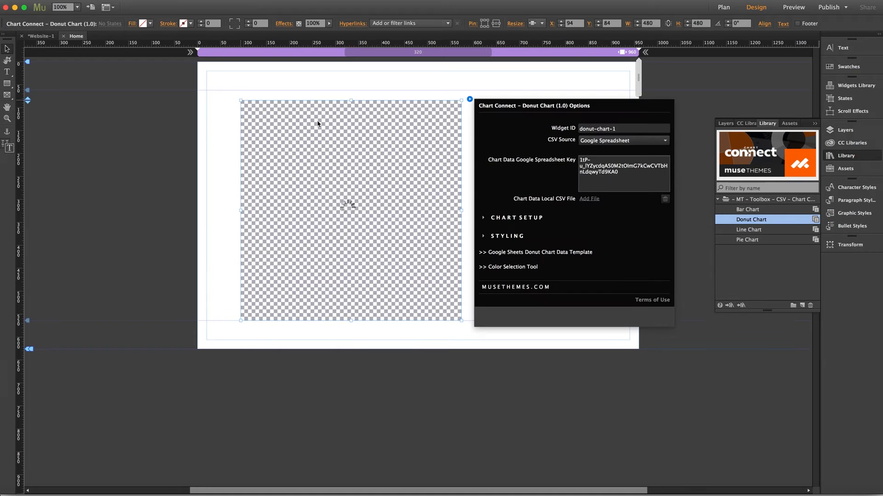
{"action": "left_click_drag", "start_coordinate": [321, 125], "coordinate": [394, 116]}
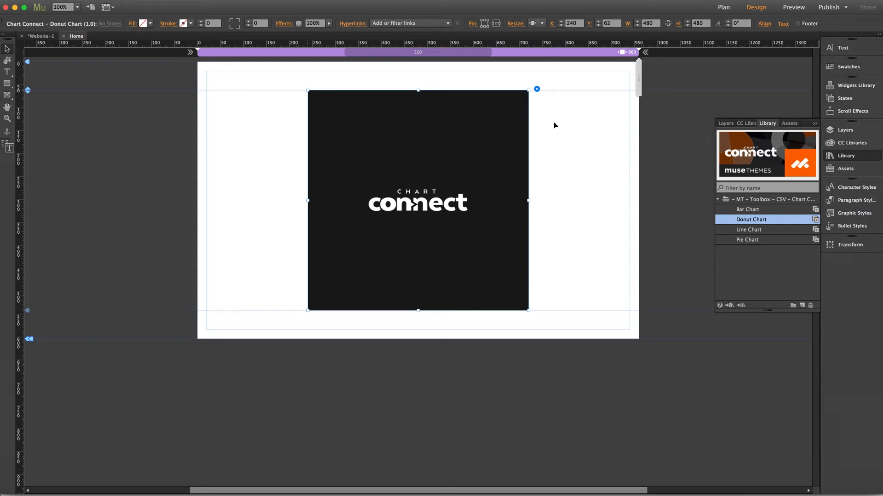
- From the donut chart widget's options, open the Google Sheets Donut Chart Data Template and copy it as "My Donut Chart 1"
{"action": "left_click", "coordinate": [537, 90]}
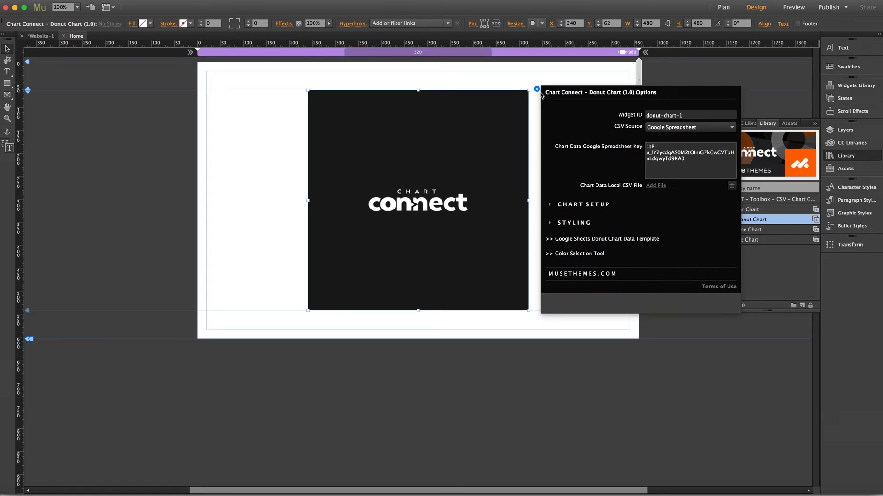
{"action": "left_click", "coordinate": [627, 240]}
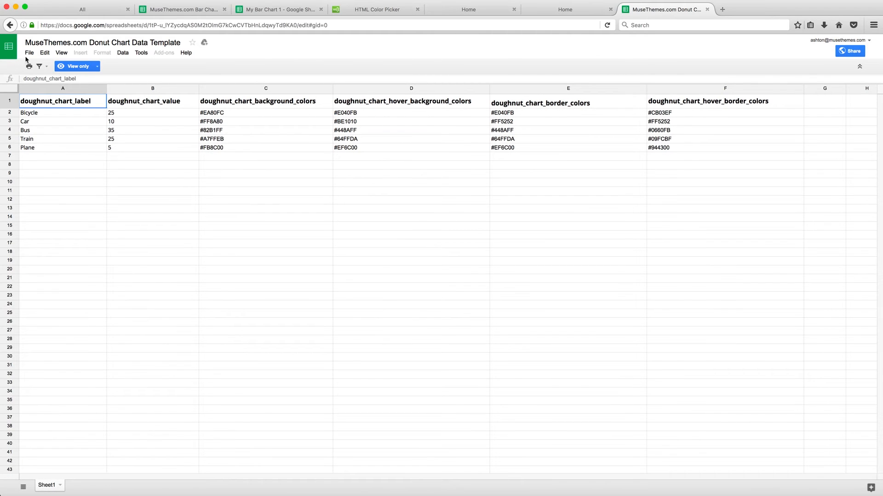
{"action": "left_click", "coordinate": [29, 54]}
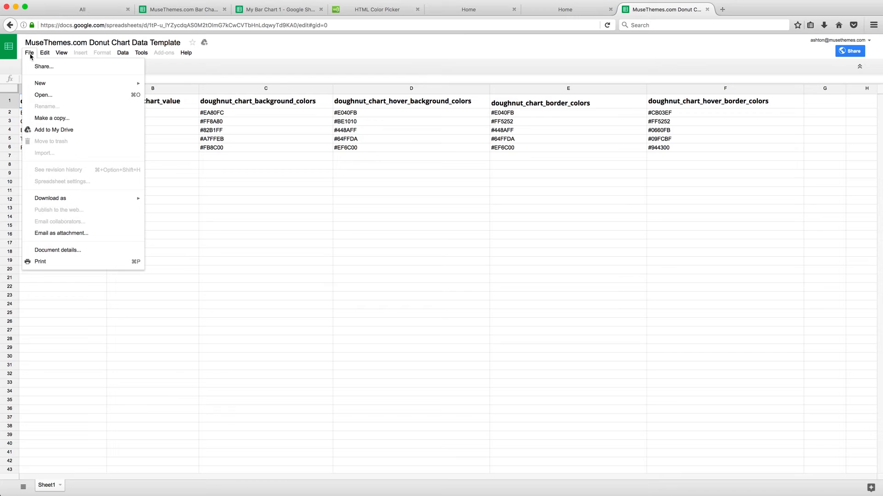
{"action": "left_click", "coordinate": [44, 117]}
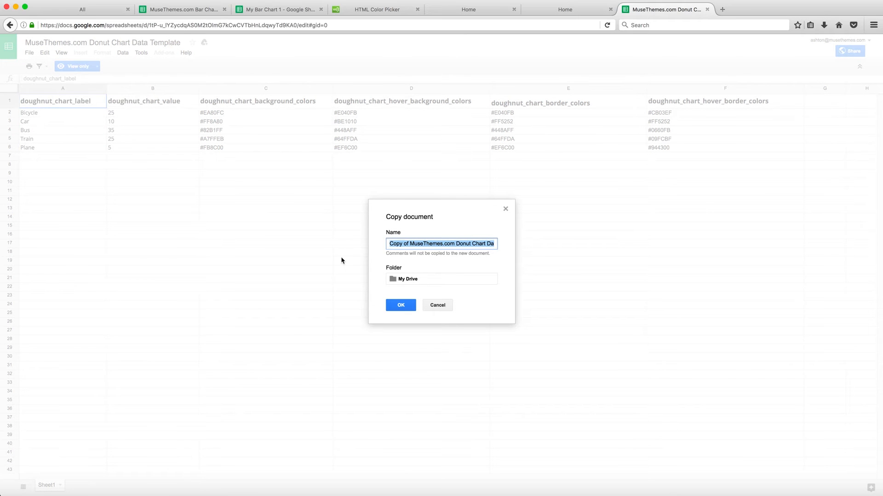
{"action": "type", "text": "My Do"}
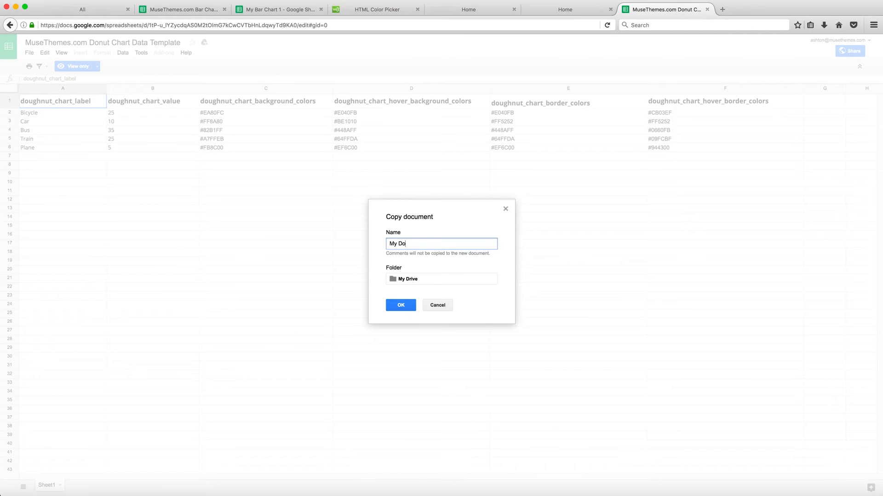
{"action": "type", "text": "nut Chart 1"}
{"action": "left_click", "coordinate": [399, 307]}
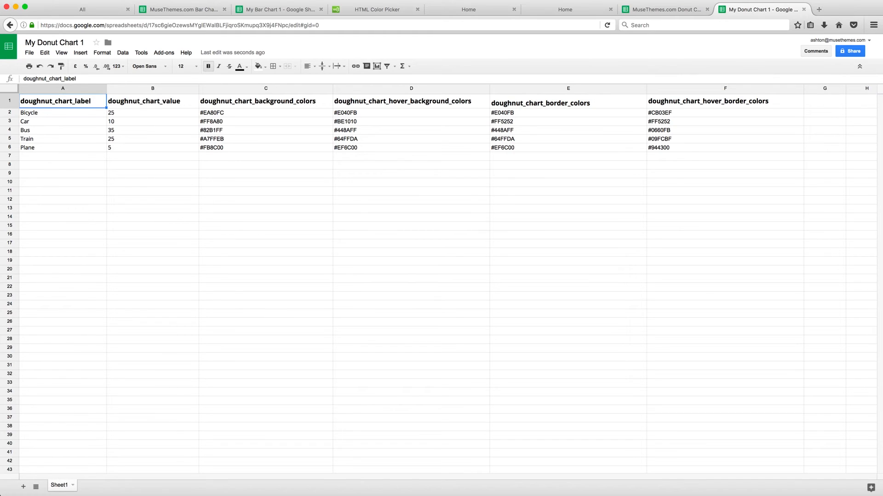
- Publish the entire My Donut Chart 1 document to the web as comma-separated values (.csv)
{"action": "left_click", "coordinate": [29, 53]}
{"action": "left_click", "coordinate": [69, 211]}
{"action": "left_click", "coordinate": [411, 275]}
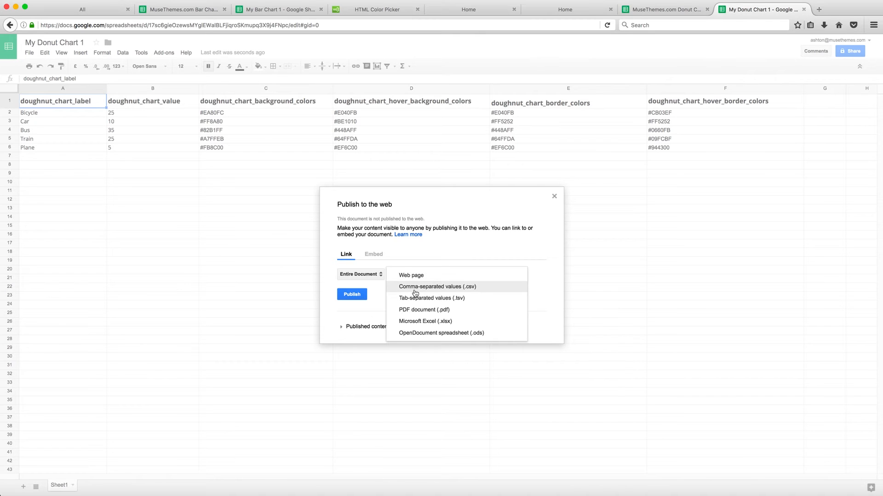
{"action": "left_click", "coordinate": [415, 291]}
{"action": "left_click", "coordinate": [358, 294]}
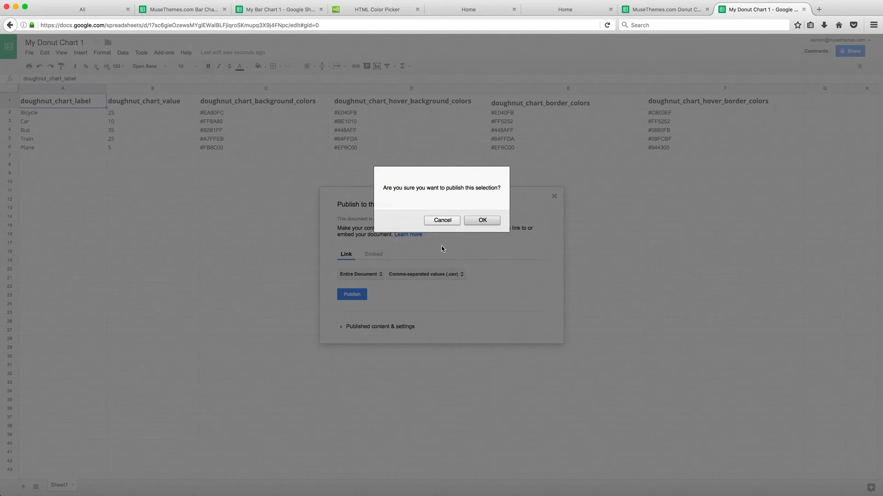
{"action": "left_click", "coordinate": [483, 220]}
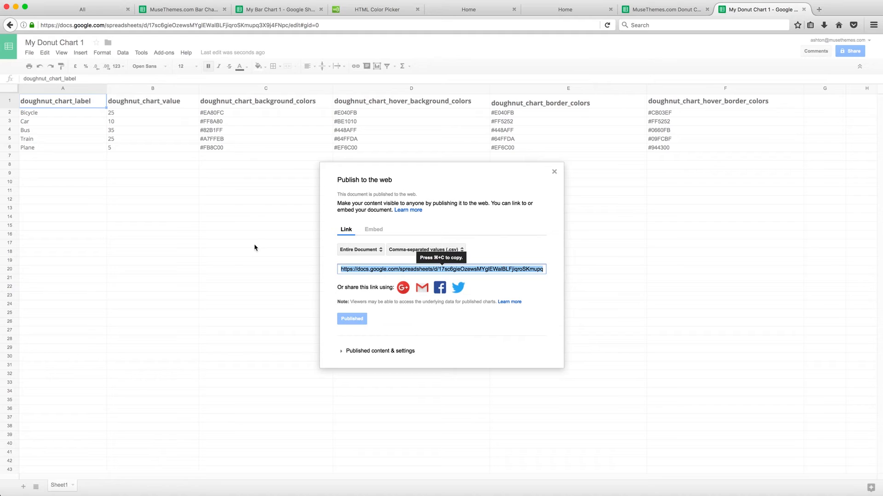
{"action": "left_click", "coordinate": [554, 172]}
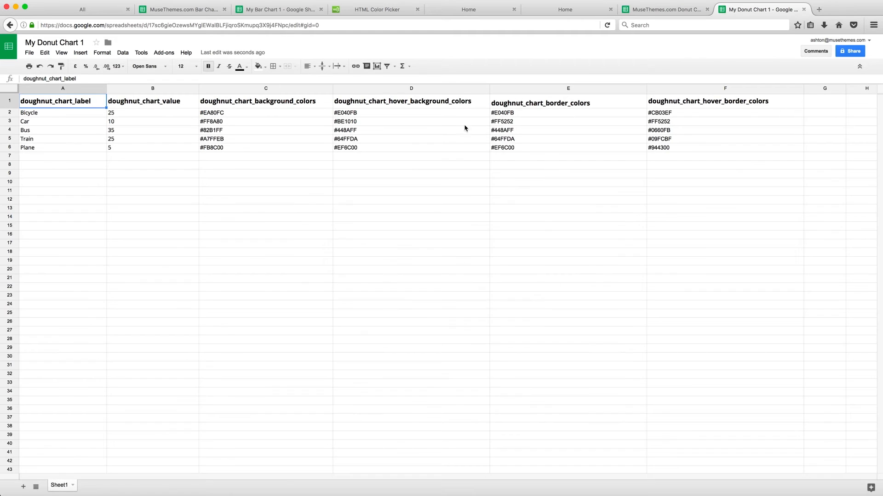
- Copy the spreadsheet key from My Donut Chart 1's web address into the donut chart widget's Chart Data Google Spreadsheet Key in Adobe Muse
{"action": "left_click", "coordinate": [161, 25]}
{"action": "left_click_drag", "start_coordinate": [149, 25], "coordinate": [289, 25]}
{"action": "key", "text": "ctrl+c"}
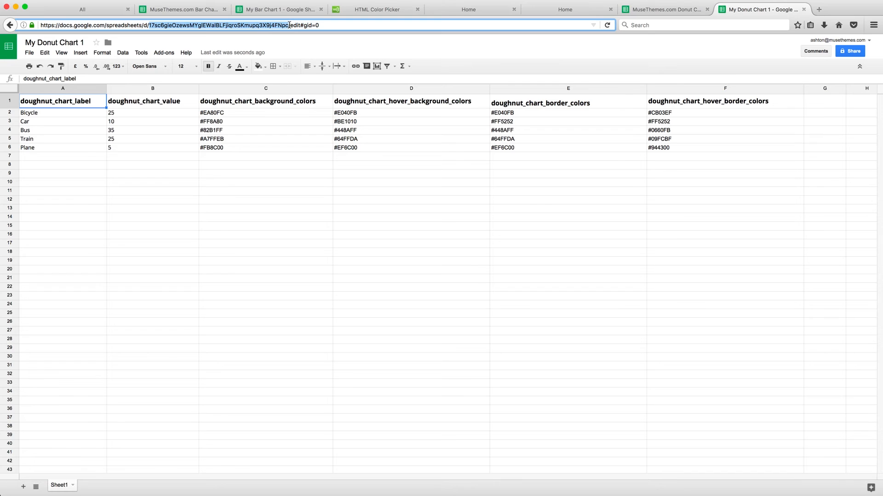
{"action": "left_click", "coordinate": [238, 26]}
{"action": "left_click_drag", "start_coordinate": [149, 25], "coordinate": [289, 27]}
{"action": "left_click", "coordinate": [148, 491]}
{"action": "left_click", "coordinate": [536, 90]}
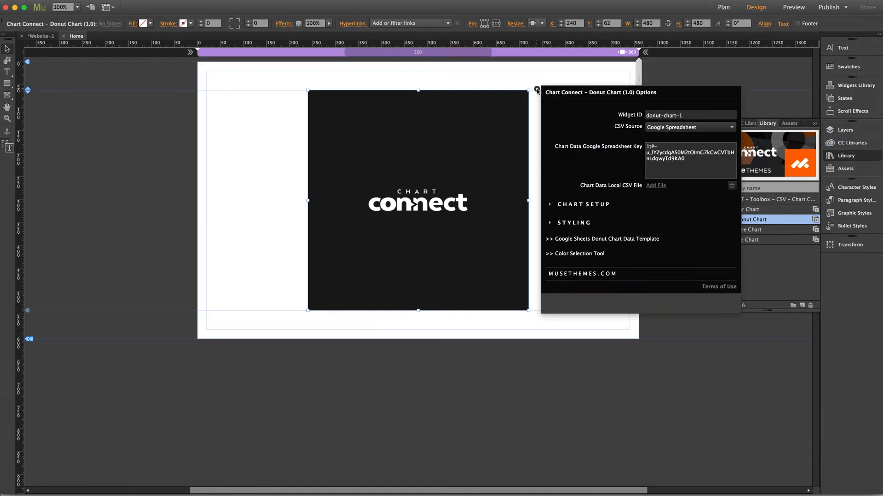
{"action": "key", "text": "ctrl+v"}
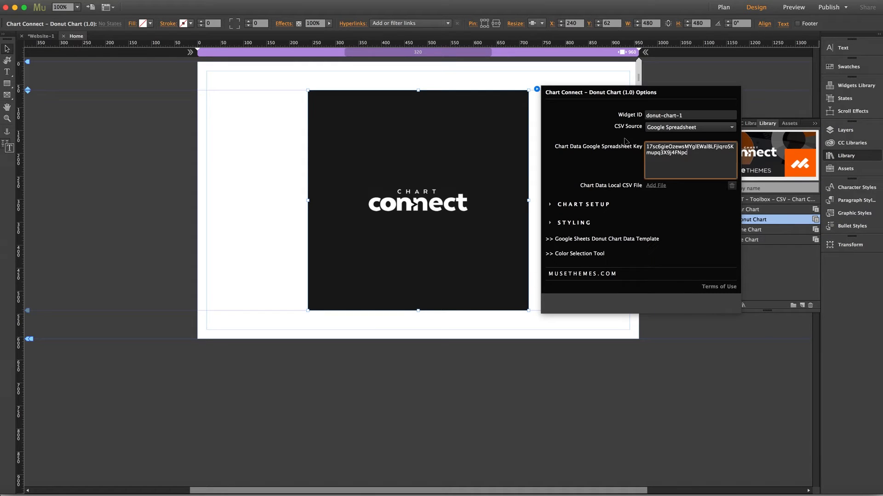
{"action": "key", "text": "Return"}
- Close the widget options, preview the page in the browser and examine the donut chart's segments
{"action": "left_click", "coordinate": [150, 182]}
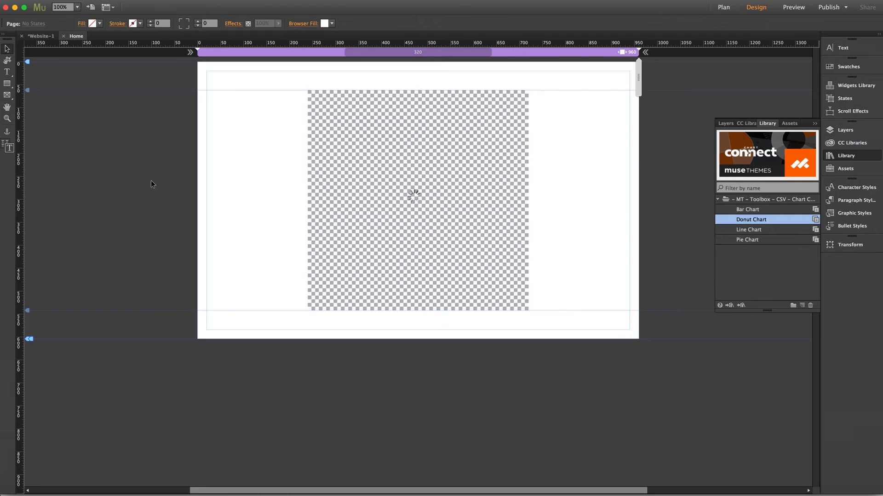
{"action": "key", "text": "super+shift+e"}
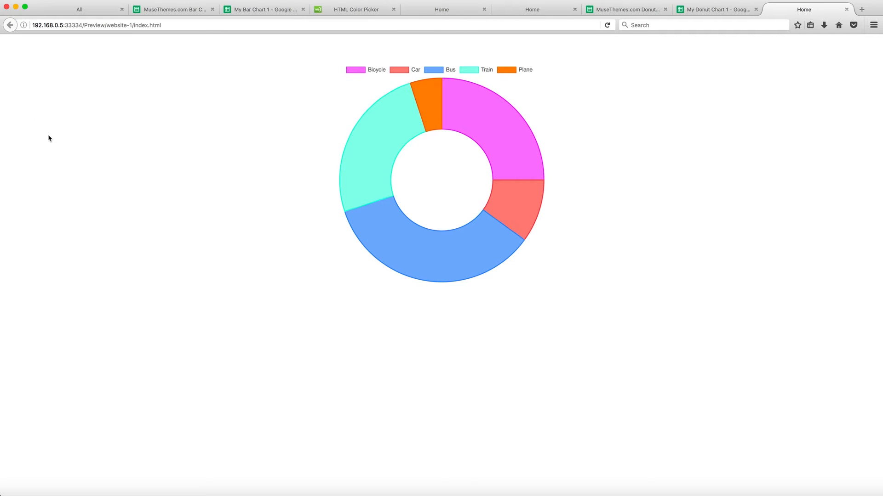
{"action": "mouse_move", "coordinate": [477, 238]}
- In Adobe Muse, set the donut chart's Cut-Out Percentage to 25 and keep its animation on page load and when in view
{"action": "left_click", "coordinate": [148, 487]}
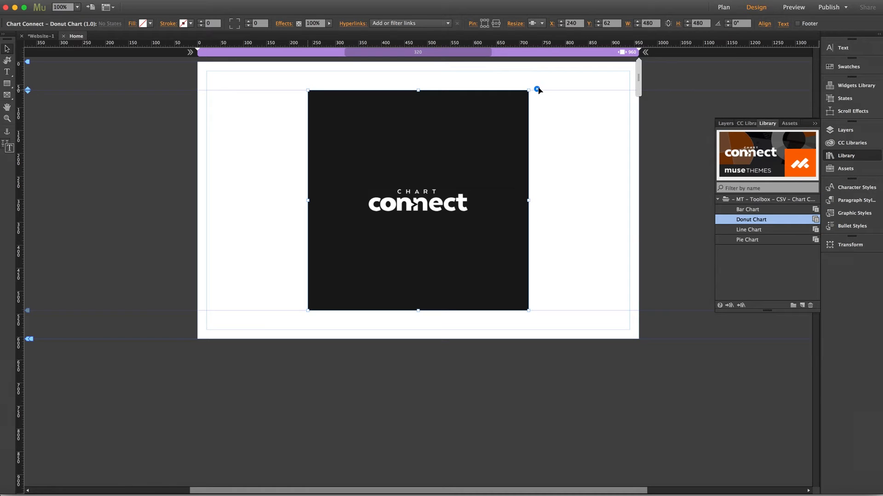
{"action": "left_click", "coordinate": [537, 89]}
{"action": "left_click", "coordinate": [576, 205]}
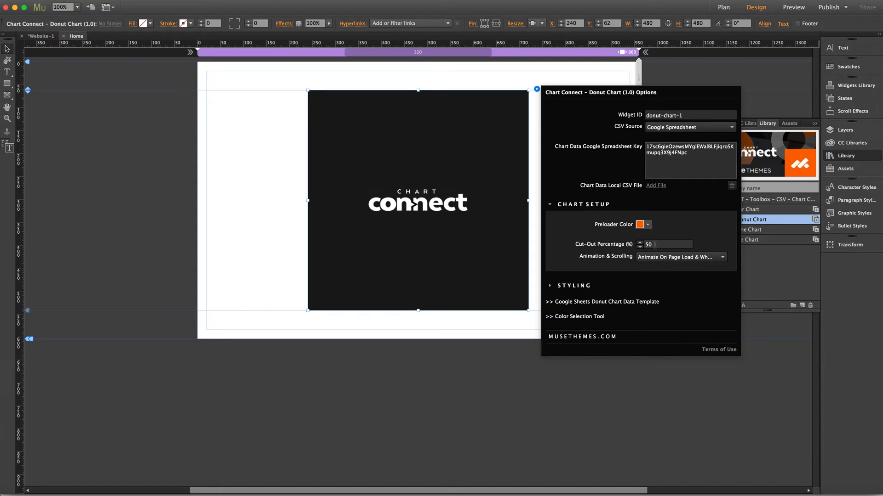
{"action": "left_click", "coordinate": [658, 244]}
{"action": "type", "text": "25"}
{"action": "key", "text": "Return"}
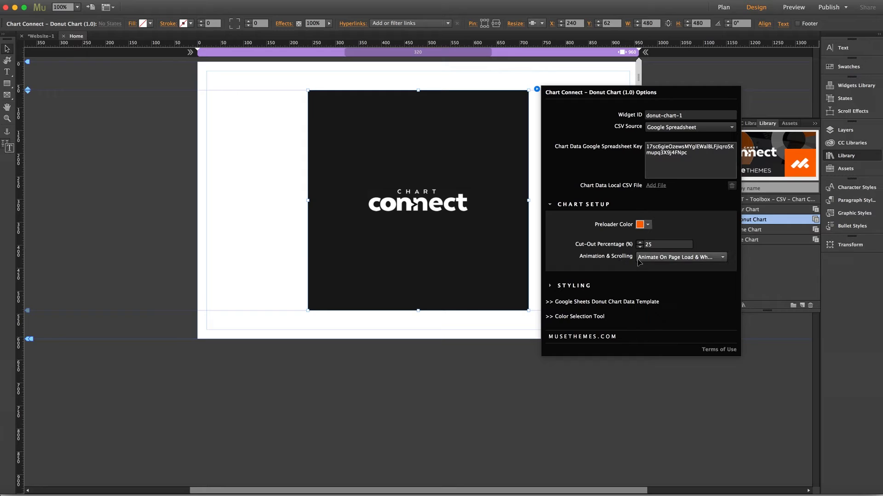
{"action": "left_click", "coordinate": [722, 258]}
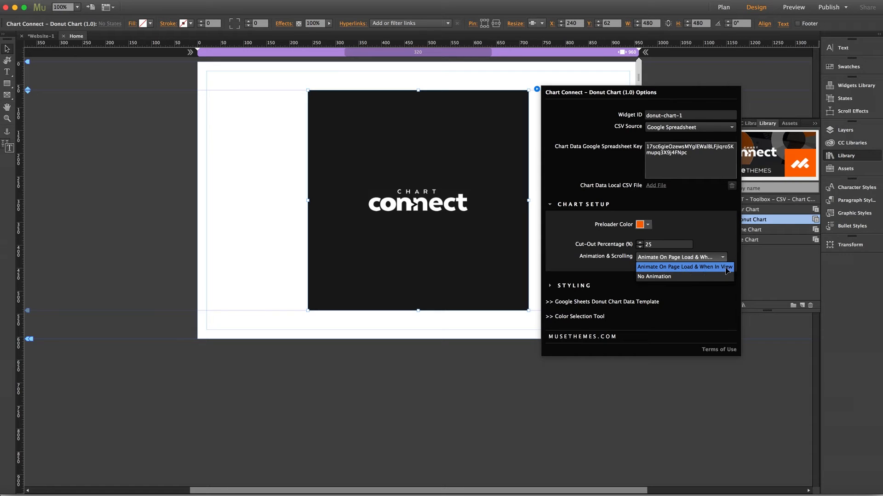
{"action": "left_click", "coordinate": [717, 260]}
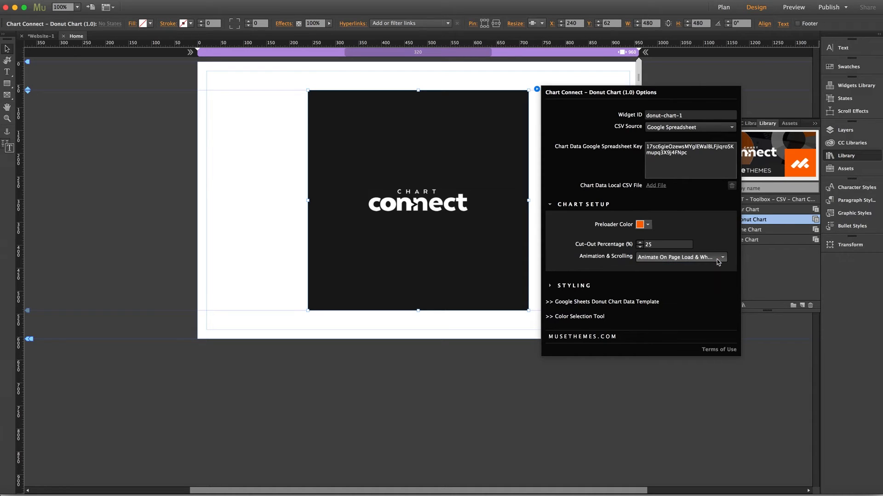
{"action": "left_click", "coordinate": [428, 256]}
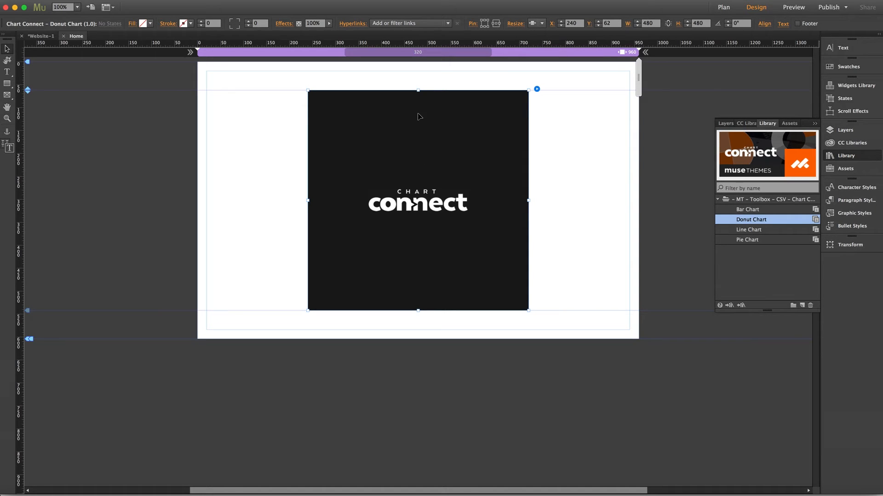
- Move the donut chart widget far down the page, centered at X 240 and about Y 1468
{"action": "left_click_drag", "start_coordinate": [415, 128], "coordinate": [423, 485]}
{"action": "scroll", "coordinate": [519, 409], "scroll_direction": "down", "scroll_amount": 1}
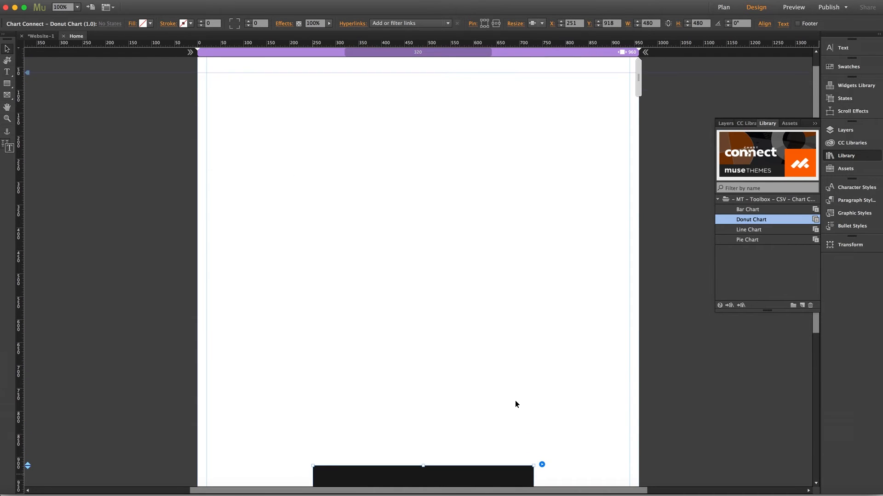
{"action": "scroll", "coordinate": [515, 402], "scroll_direction": "down", "scroll_amount": 5}
{"action": "left_click_drag", "start_coordinate": [429, 283], "coordinate": [423, 468]}
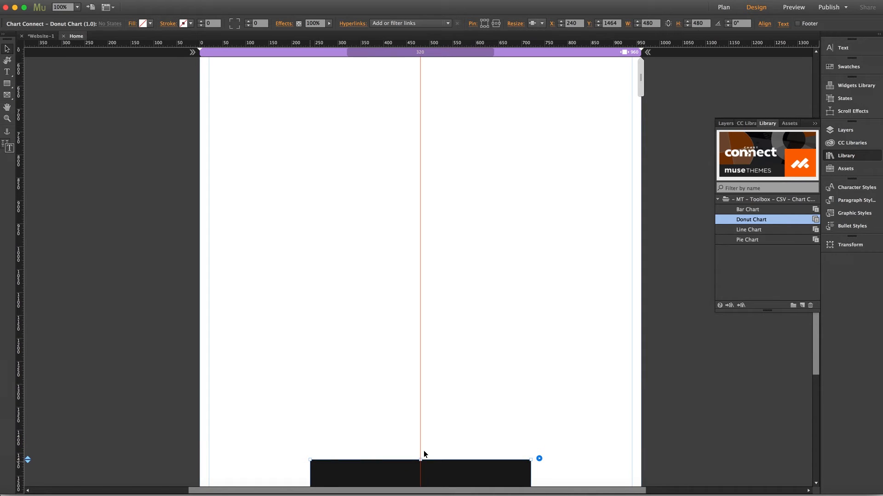
{"action": "left_click", "coordinate": [429, 413]}
{"action": "scroll", "coordinate": [427, 383], "scroll_direction": "up", "scroll_amount": 10}
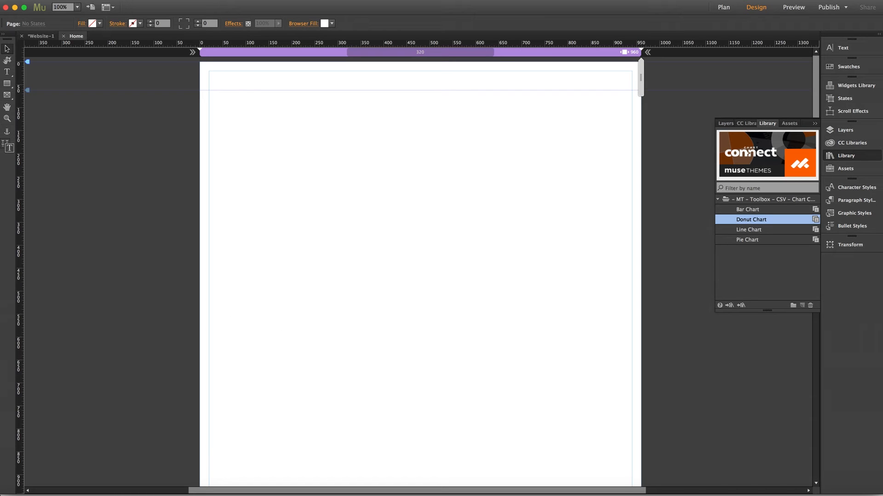
- Preview the page in the browser and check the donut chart below, toggling the Train, Car and Plane legend entries off and on
{"action": "key", "text": "super+shift+e"}
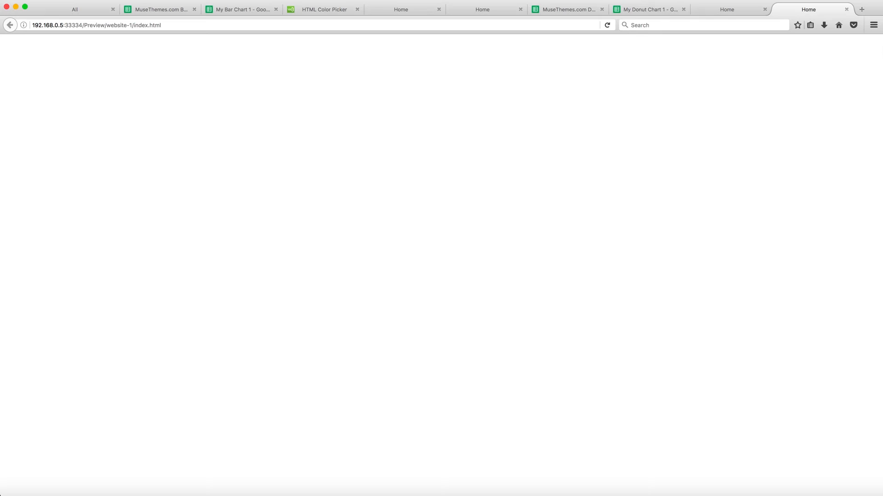
{"action": "scroll", "coordinate": [402, 258], "scroll_direction": "down", "scroll_amount": 8}
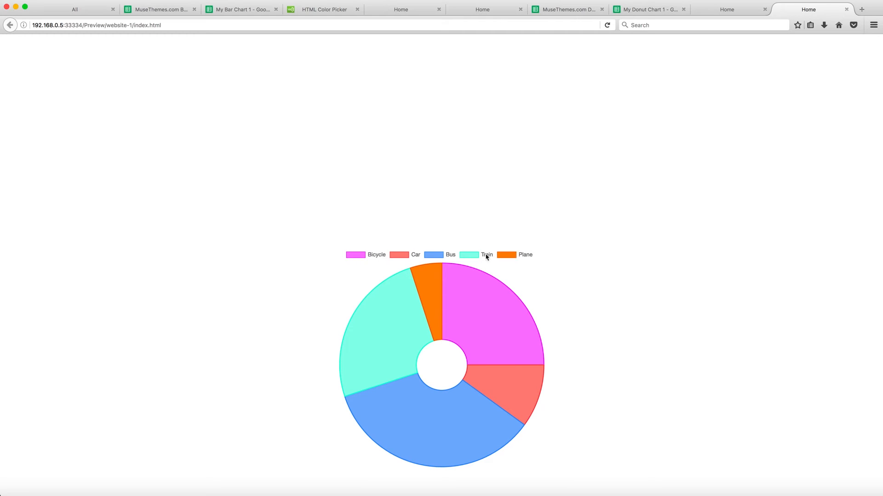
{"action": "left_click", "coordinate": [472, 256]}
{"action": "left_click", "coordinate": [472, 255]}
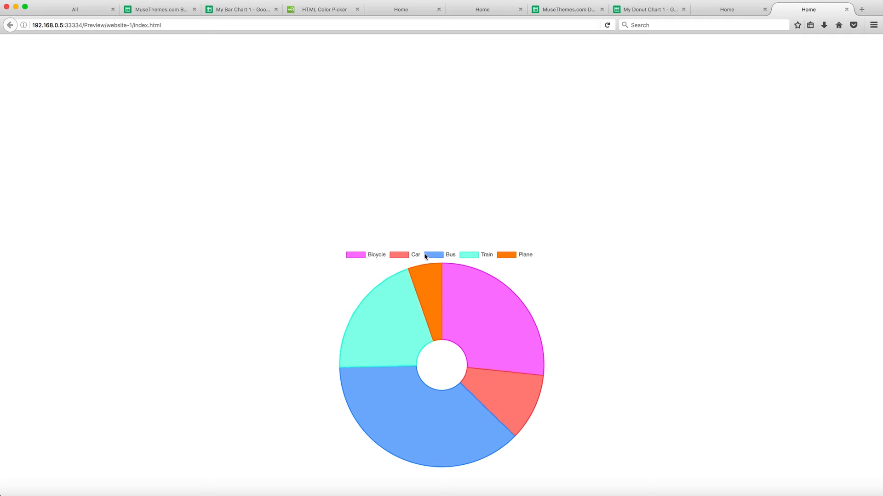
{"action": "left_click", "coordinate": [405, 257]}
{"action": "left_click", "coordinate": [405, 256]}
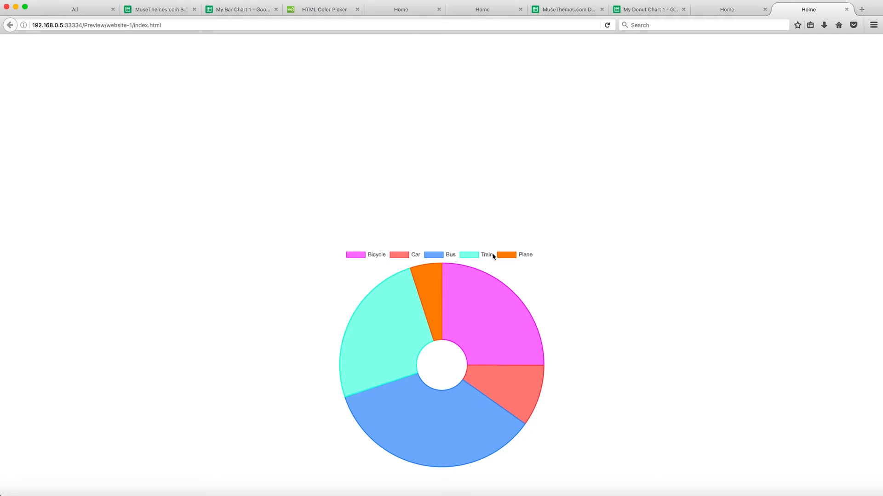
{"action": "left_click", "coordinate": [502, 256]}
{"action": "left_click", "coordinate": [502, 257]}
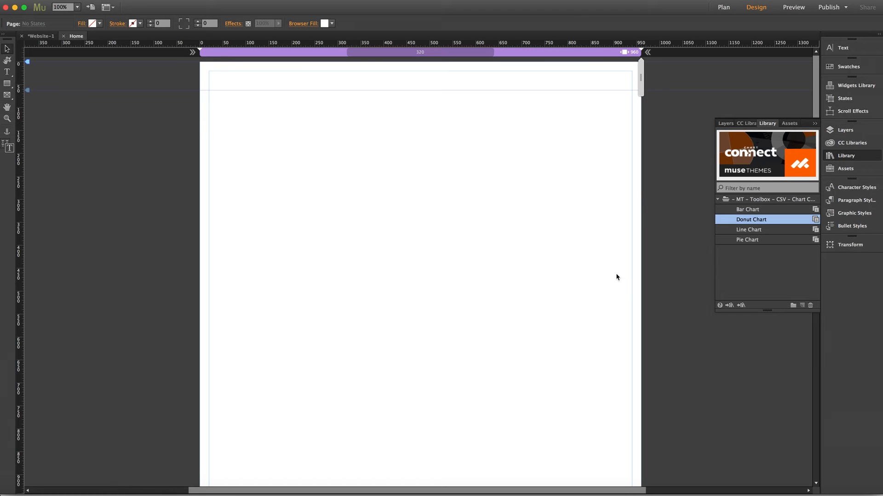
- In Adobe Muse, open the donut chart widget's styling options and review the legend and tooltip settings
{"action": "scroll", "coordinate": [625, 290], "scroll_direction": "down", "scroll_amount": 10}
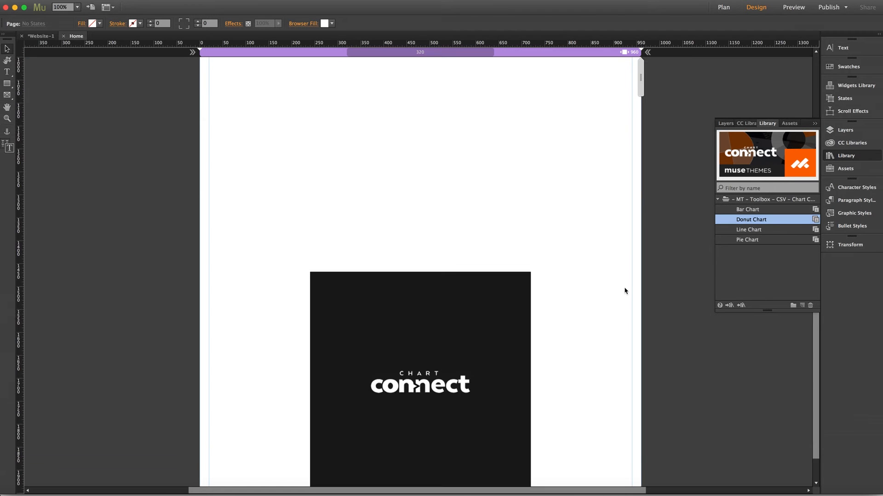
{"action": "left_click", "coordinate": [469, 270]}
{"action": "left_click", "coordinate": [539, 225]}
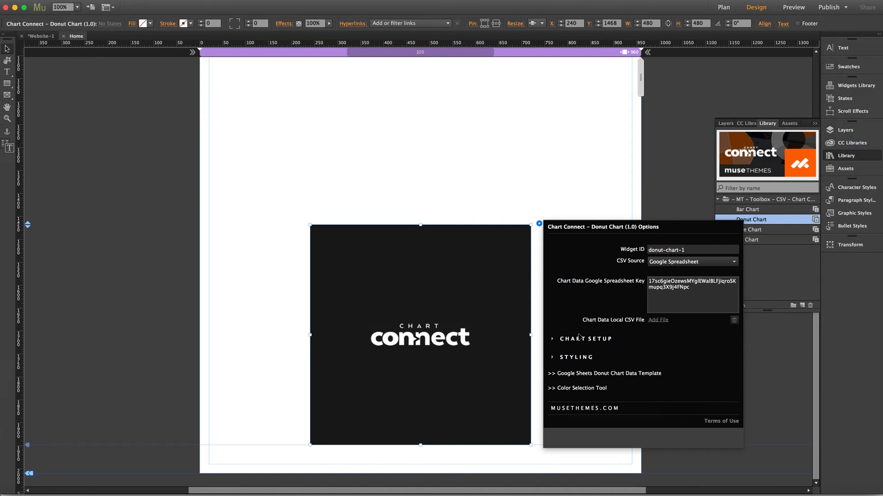
{"action": "left_click", "coordinate": [579, 359]}
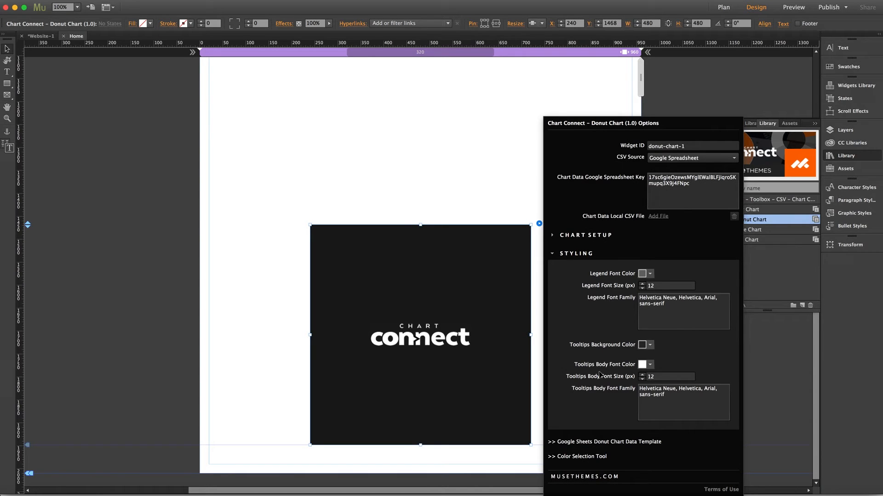
- Replace the donut chart widget with a Line Chart widget at X 20, Y 62 and close its options
{"action": "left_click", "coordinate": [457, 286]}
{"action": "key", "text": "Delete"}
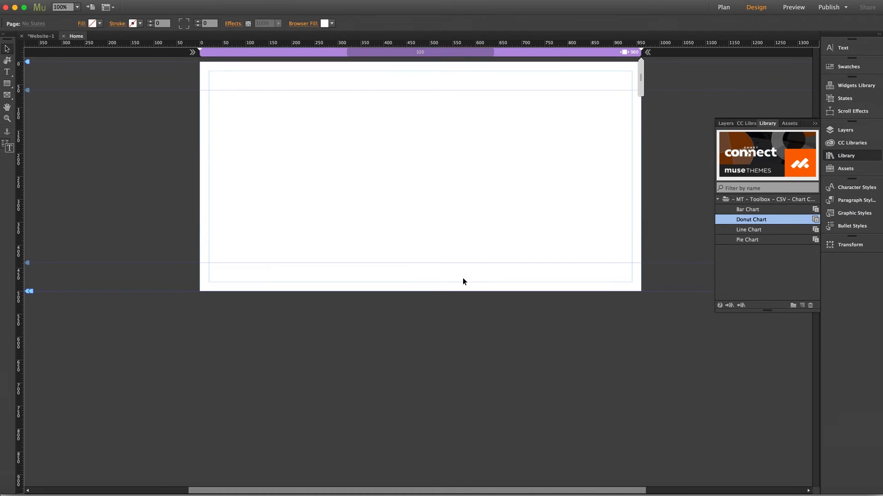
{"action": "left_click_drag", "start_coordinate": [749, 230], "coordinate": [209, 94]}
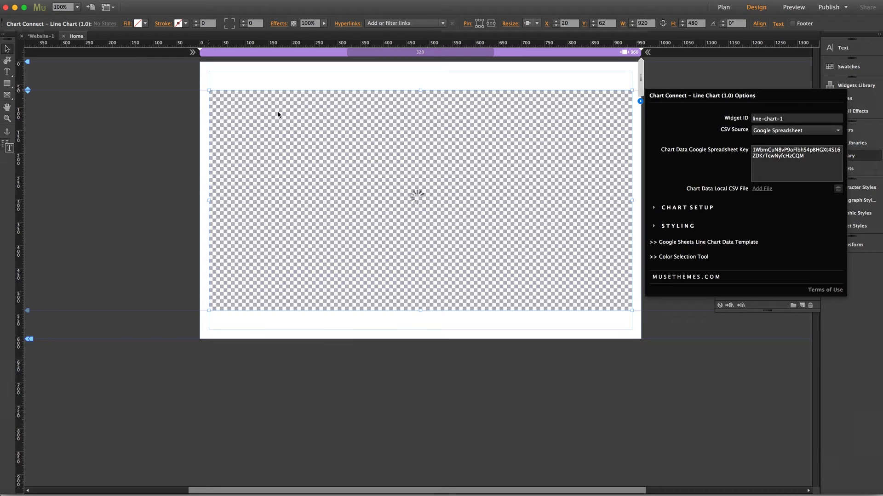
{"action": "left_click_drag", "start_coordinate": [305, 112], "coordinate": [308, 113]}
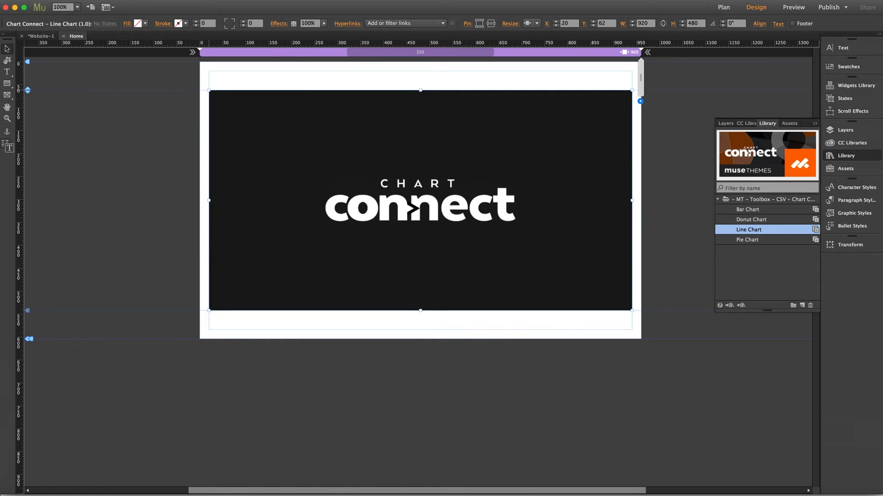
- Open the Google Sheets line chart data template from the widget's options and make a copy named My Line Chart 1
{"action": "left_click", "coordinate": [640, 101]}
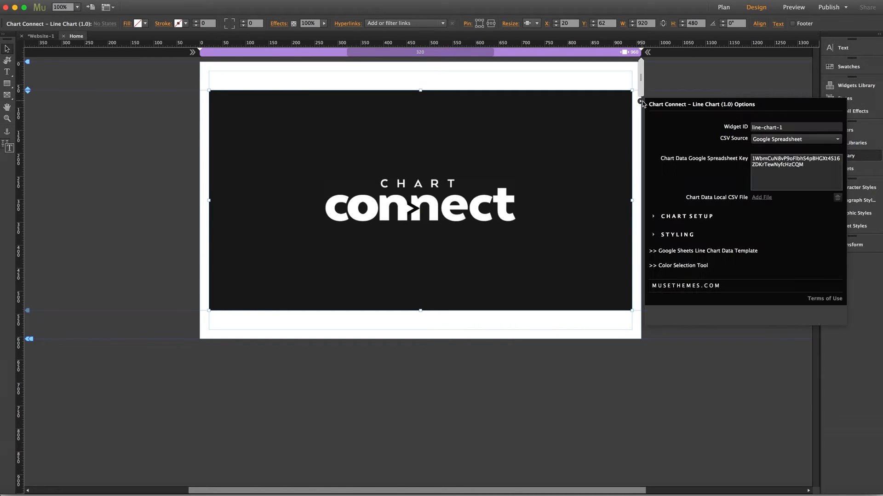
{"action": "left_click", "coordinate": [721, 255]}
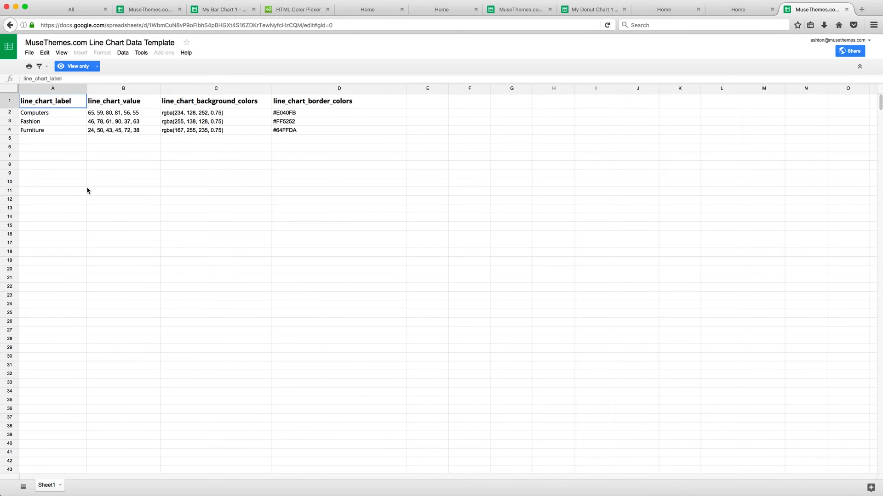
{"action": "left_click", "coordinate": [30, 53]}
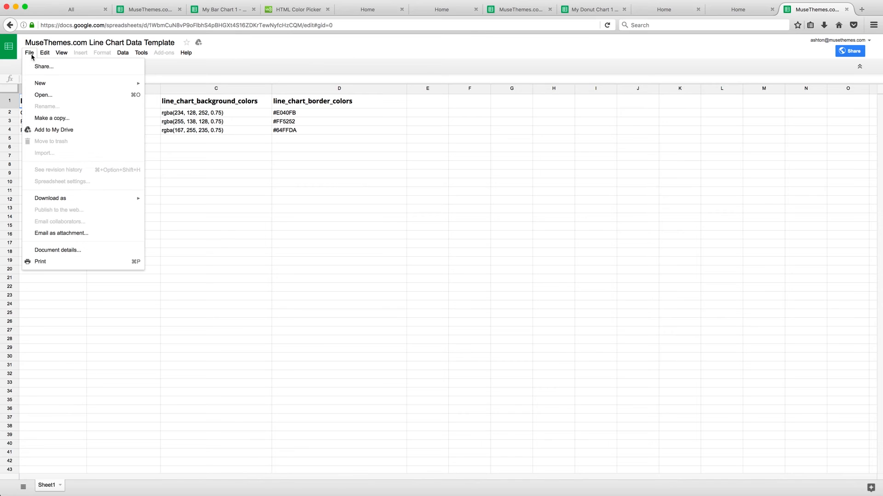
{"action": "left_click", "coordinate": [61, 119]}
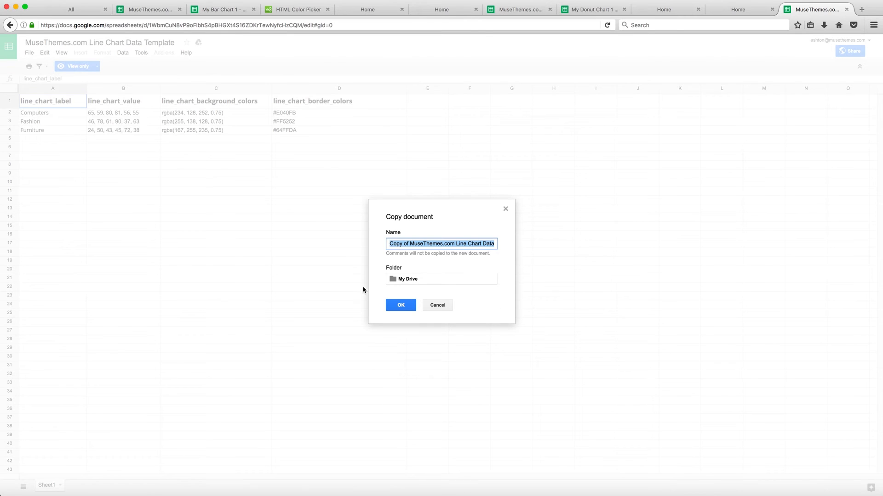
{"action": "type", "text": "My Line Chart 1"}
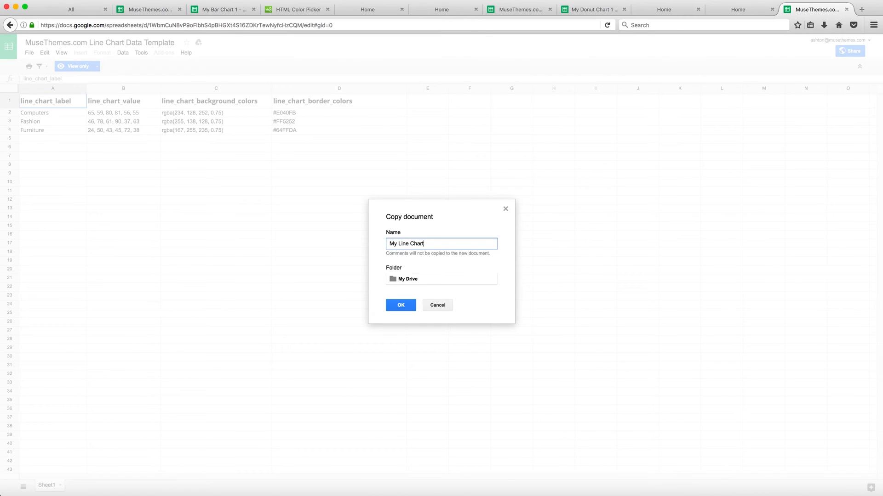
{"action": "left_click", "coordinate": [399, 306]}
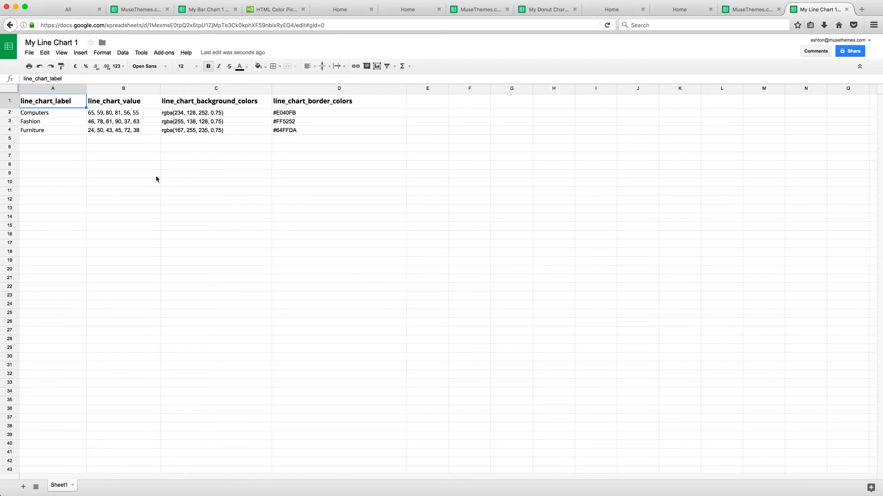
- Publish the entire My Line Chart 1 document to the web as comma-separated values (.csv) and close the publishing dialog
{"action": "left_click", "coordinate": [29, 53]}
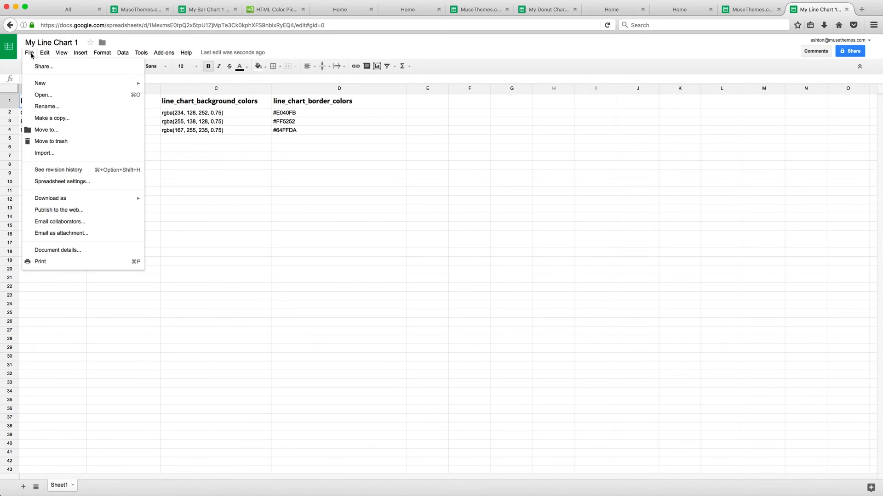
{"action": "left_click", "coordinate": [65, 210]}
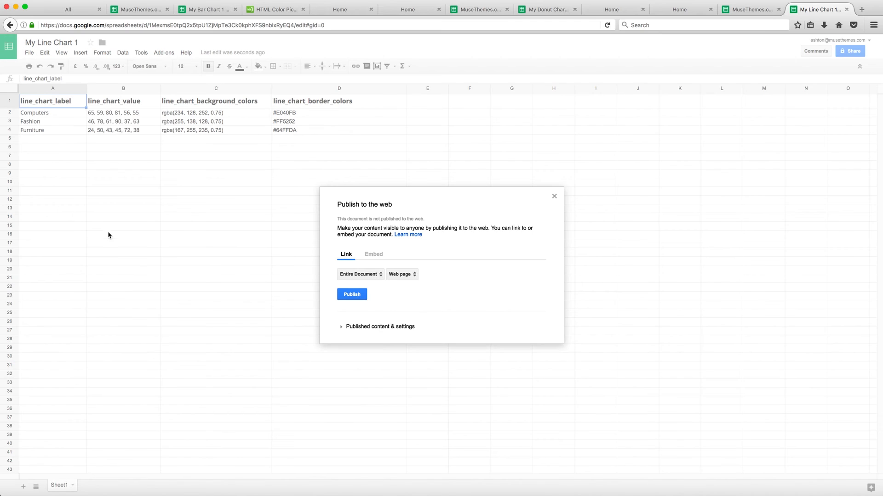
{"action": "left_click", "coordinate": [402, 274]}
{"action": "left_click", "coordinate": [406, 286]}
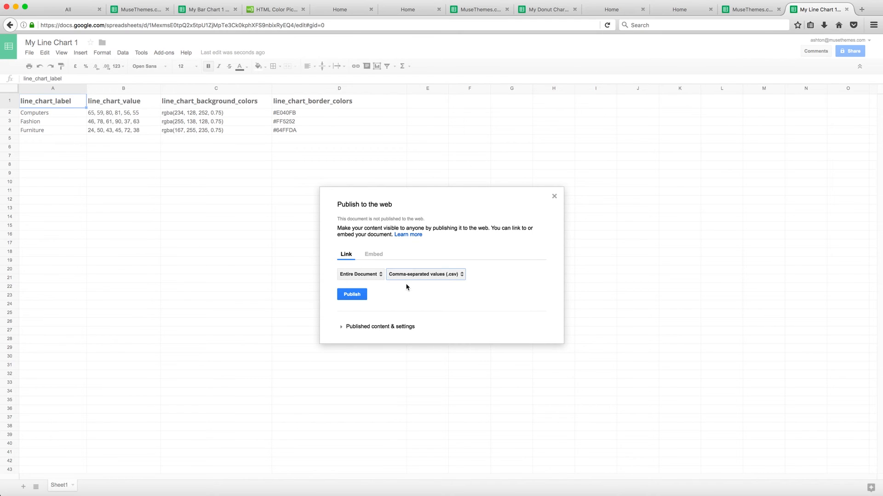
{"action": "left_click", "coordinate": [355, 296]}
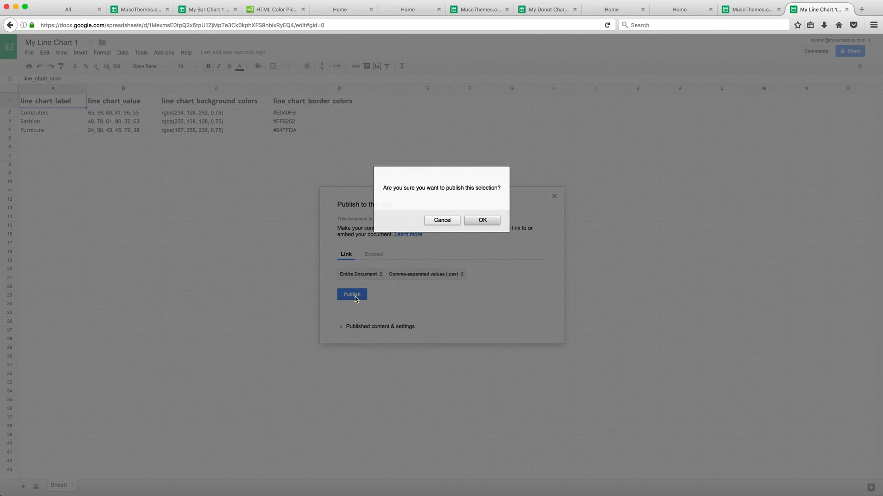
{"action": "left_click", "coordinate": [483, 220]}
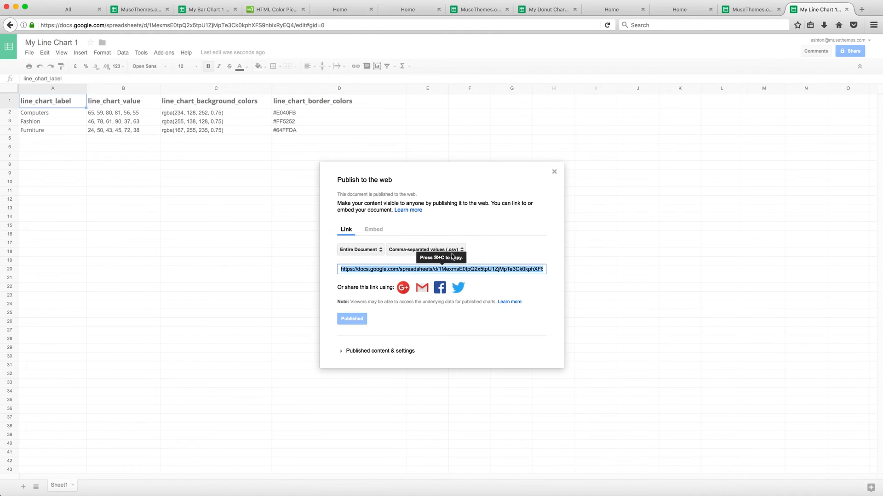
{"action": "left_click", "coordinate": [554, 171]}
- Copy the spreadsheet key from the sheet's URL and paste it as the line chart widget's Google Spreadsheet key in Adobe Muse
{"action": "left_click", "coordinate": [152, 25]}
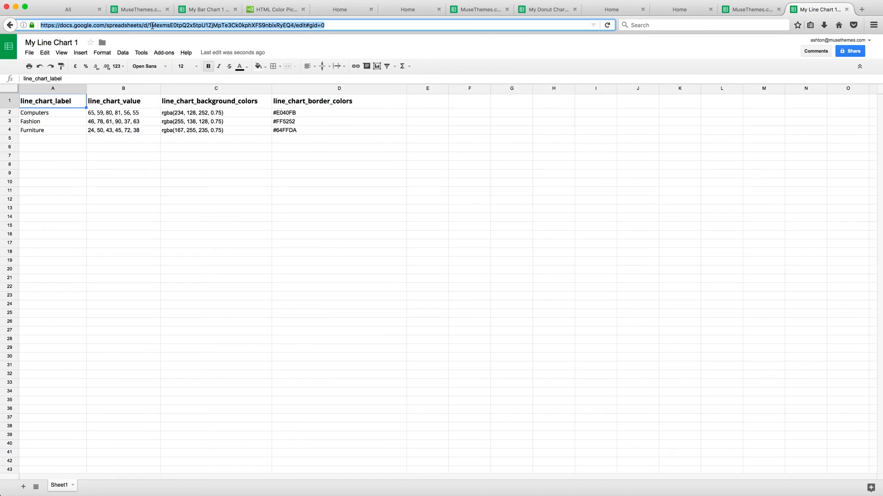
{"action": "left_click", "coordinate": [149, 26]}
{"action": "left_click_drag", "start_coordinate": [149, 25], "coordinate": [293, 24]}
{"action": "key", "text": "super+c"}
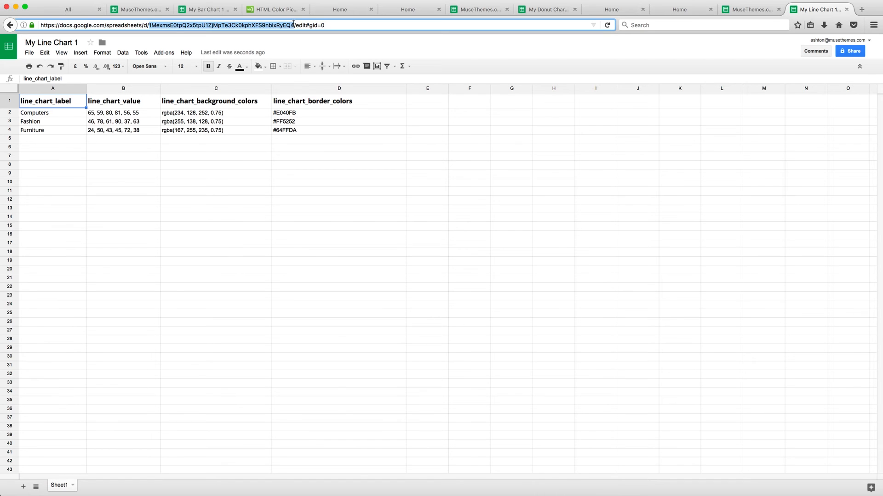
{"action": "left_click", "coordinate": [148, 494]}
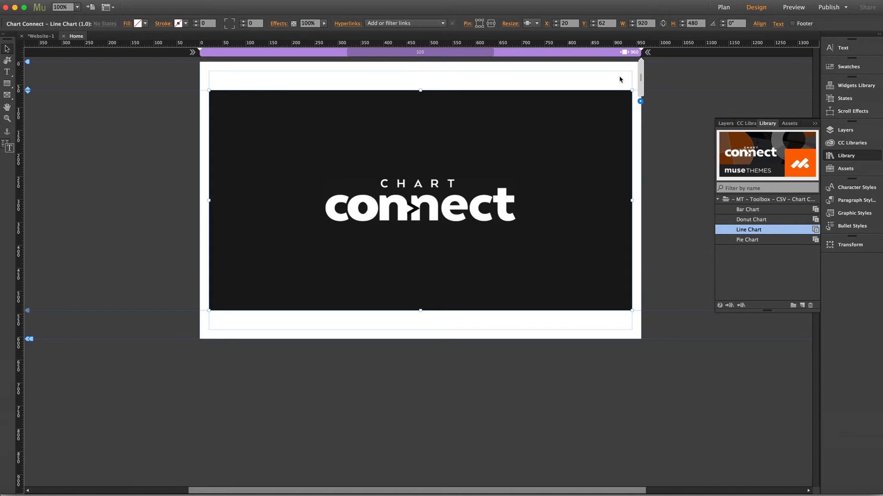
{"action": "left_click", "coordinate": [641, 102]}
{"action": "left_click_drag", "start_coordinate": [809, 165], "coordinate": [725, 155]}
{"action": "key", "text": "super+v"}
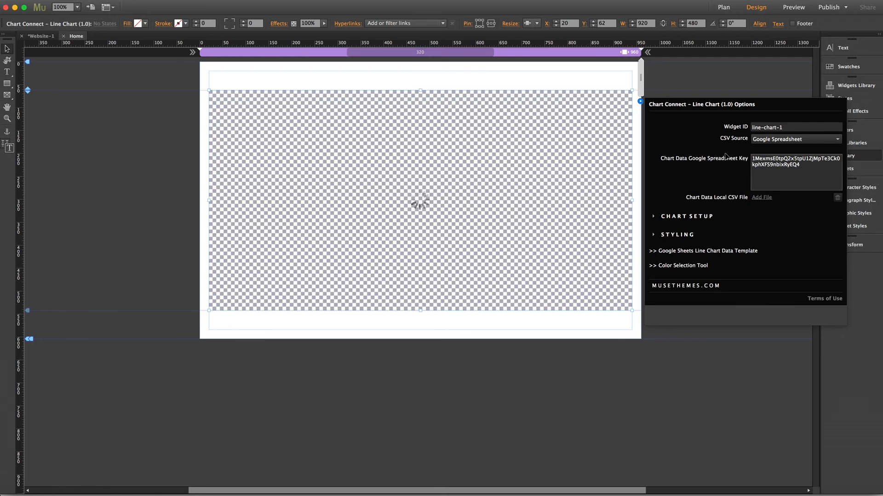
{"action": "left_click", "coordinate": [150, 173]}
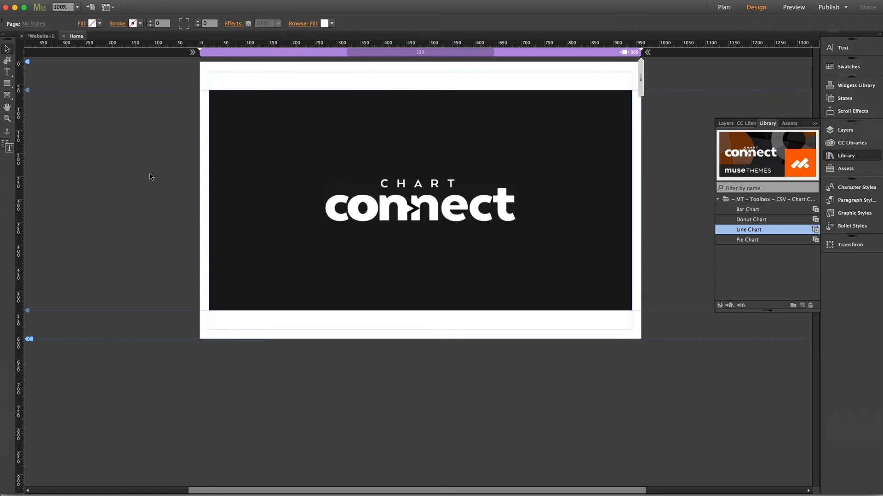
- Preview the page in the browser and check the line chart, toggling the Computers and Fashion legend entries off and on
{"action": "key", "text": "super+shift+e"}
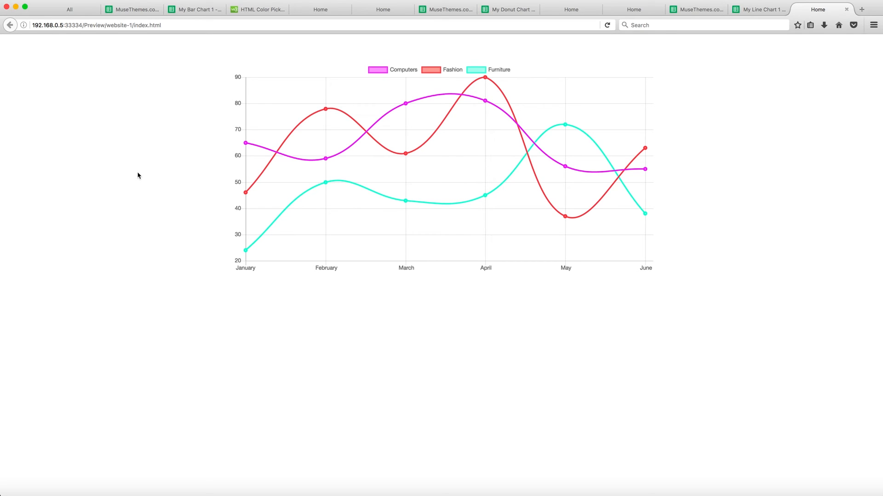
{"action": "left_click", "coordinate": [383, 70]}
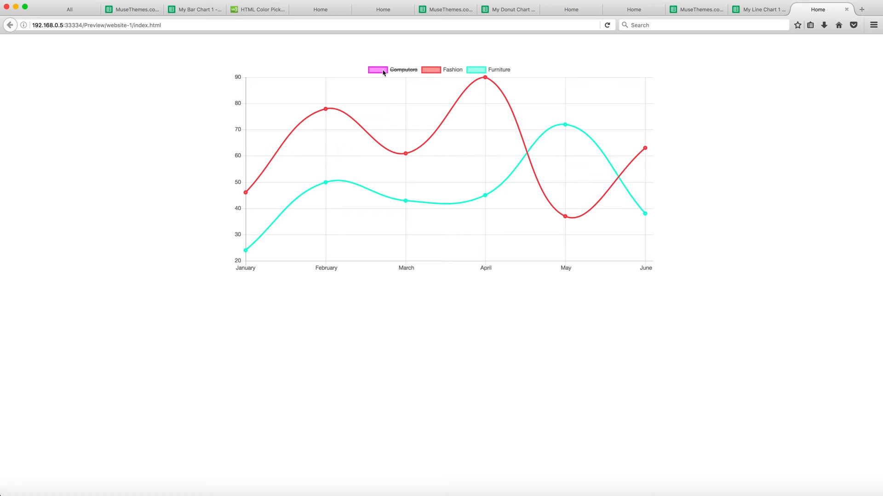
{"action": "left_click", "coordinate": [383, 71]}
{"action": "left_click", "coordinate": [430, 70]}
{"action": "left_click", "coordinate": [430, 70]}
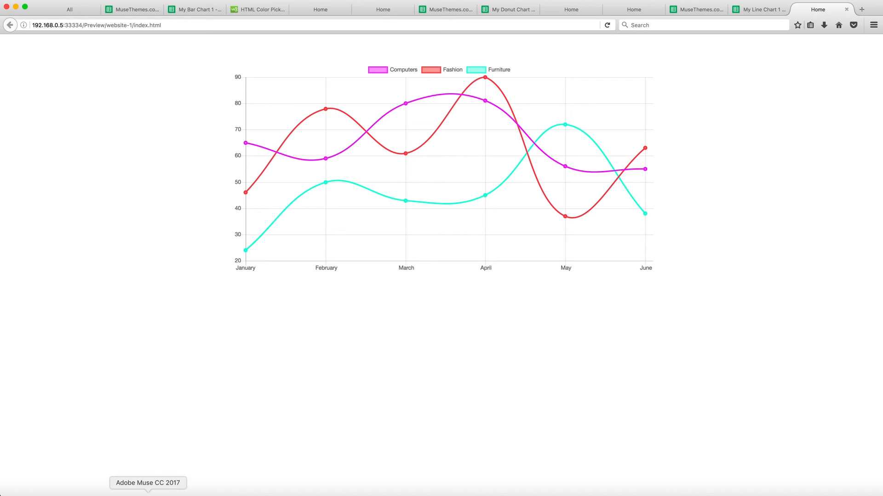
- In Adobe Muse, set the line chart's labels to Monday, Tuesday, Wednesday, Thursday, Friday, Saturday
{"action": "left_click", "coordinate": [150, 491]}
{"action": "left_click", "coordinate": [597, 136]}
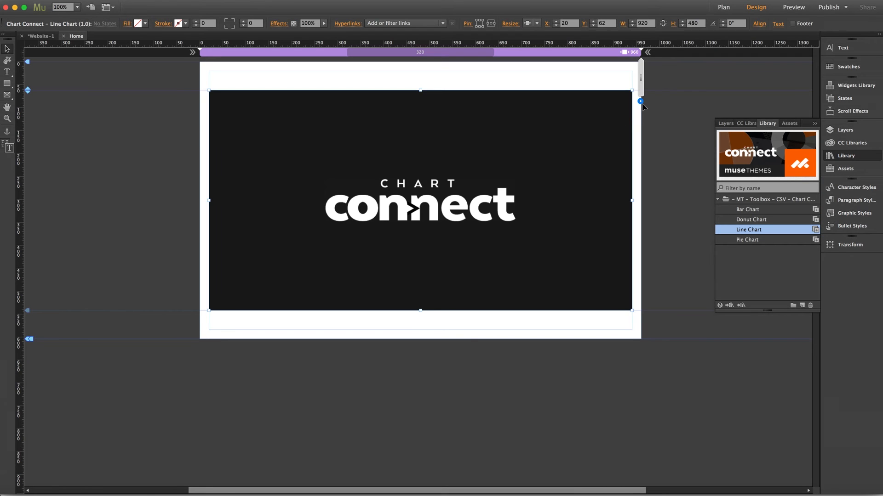
{"action": "left_click", "coordinate": [641, 102]}
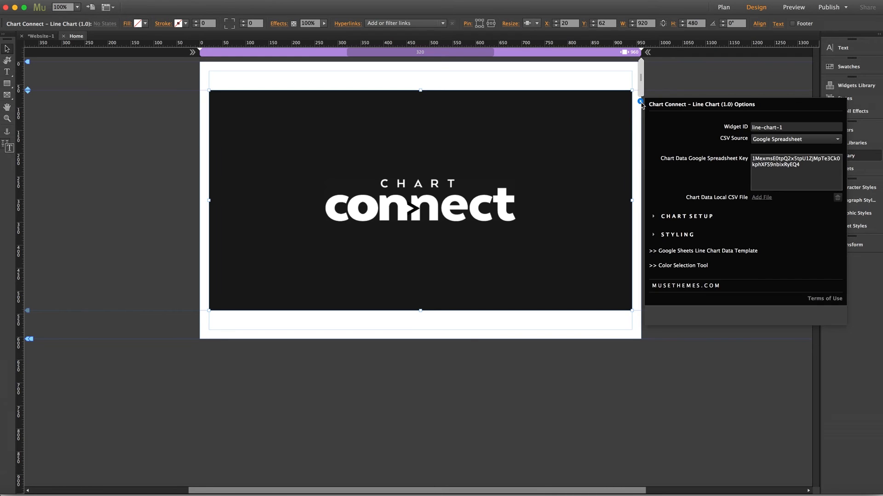
{"action": "left_click", "coordinate": [678, 218]}
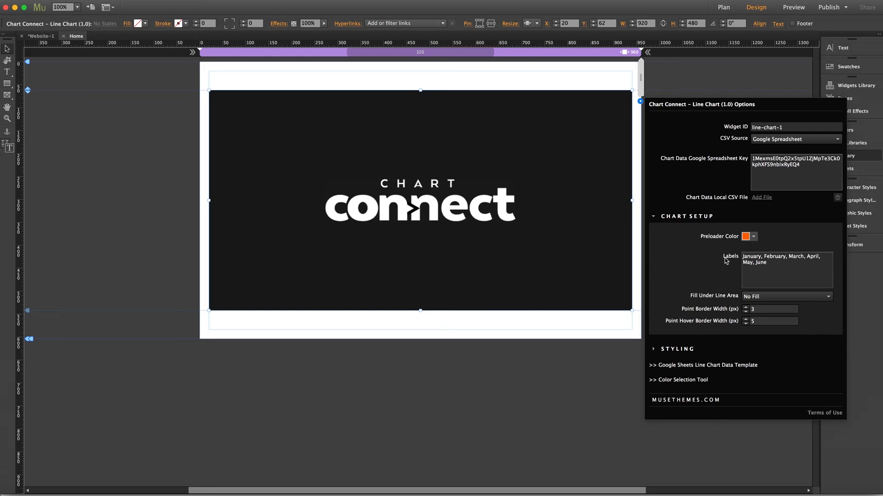
{"action": "left_click_drag", "start_coordinate": [766, 263], "coordinate": [741, 256]}
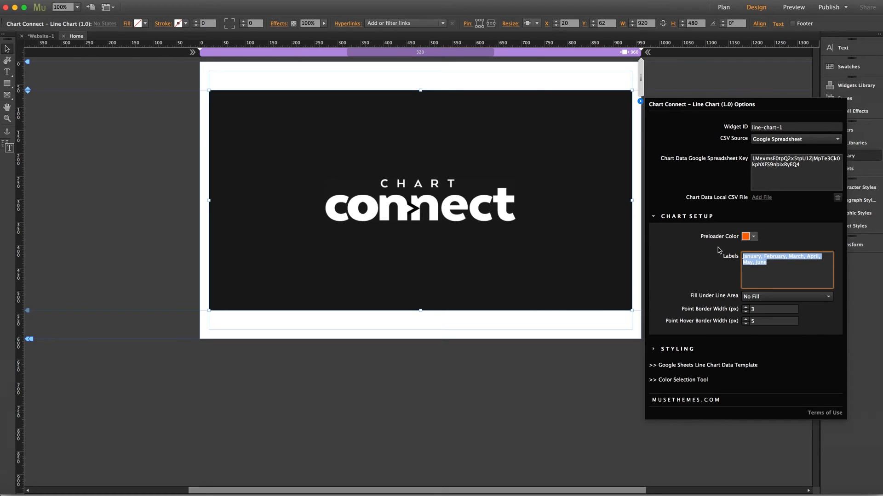
{"action": "type", "text": "Monday, Tuesday, Wednesday,"}
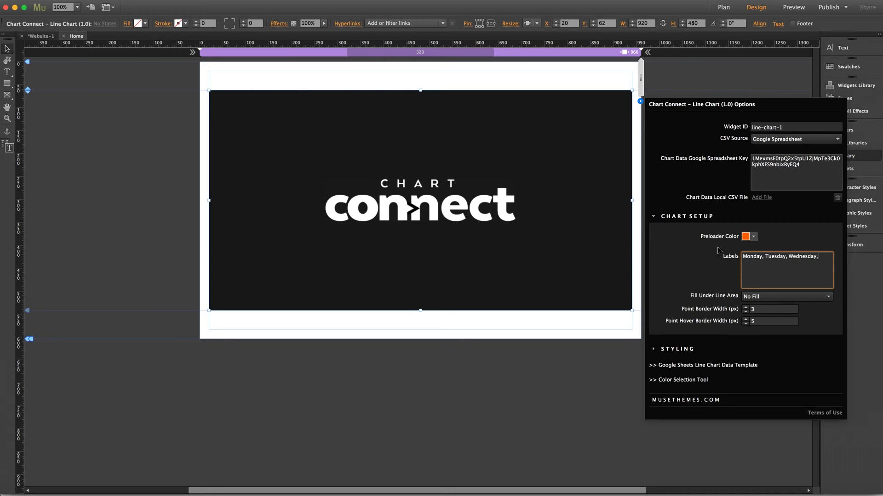
{"action": "type", "text": " Thursday, Friday, Saturday"}
{"action": "left_click", "coordinate": [719, 251]}
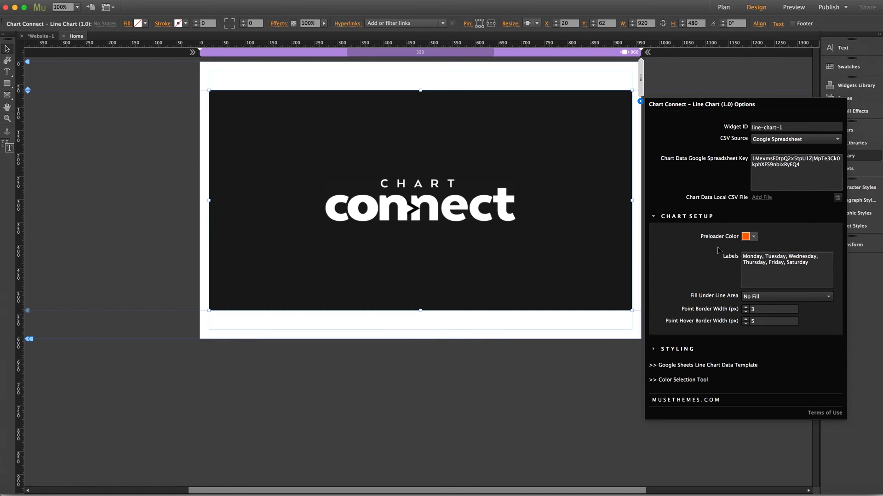
- Switch to Firefox and compare the values and colors in the My Line Chart 1 sheet with the previewed line chart
{"action": "left_click", "coordinate": [86, 495]}
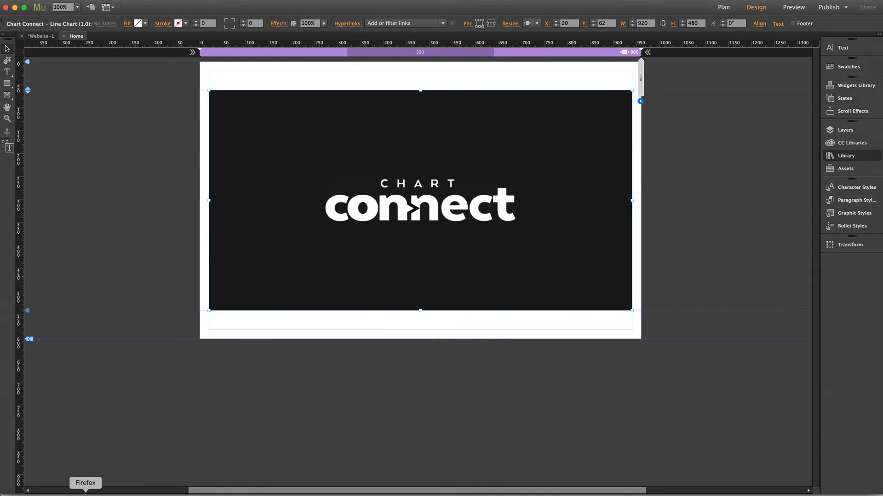
{"action": "left_click", "coordinate": [746, 10]}
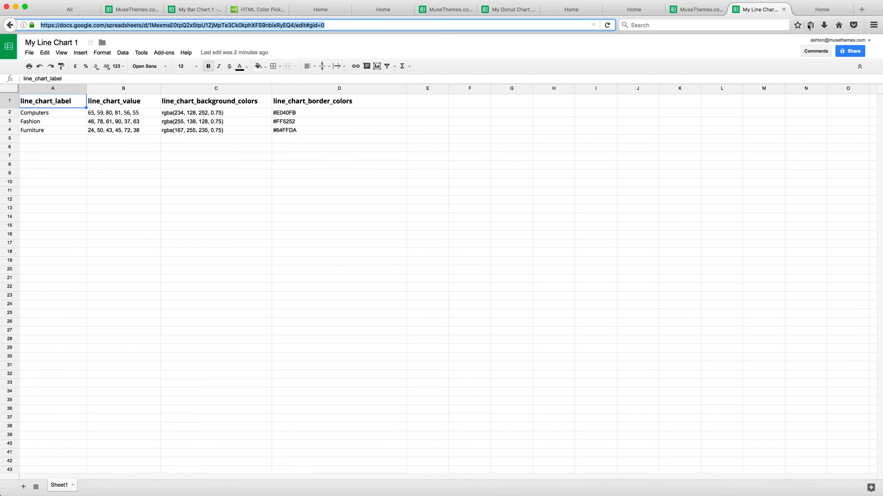
{"action": "left_click", "coordinate": [816, 9]}
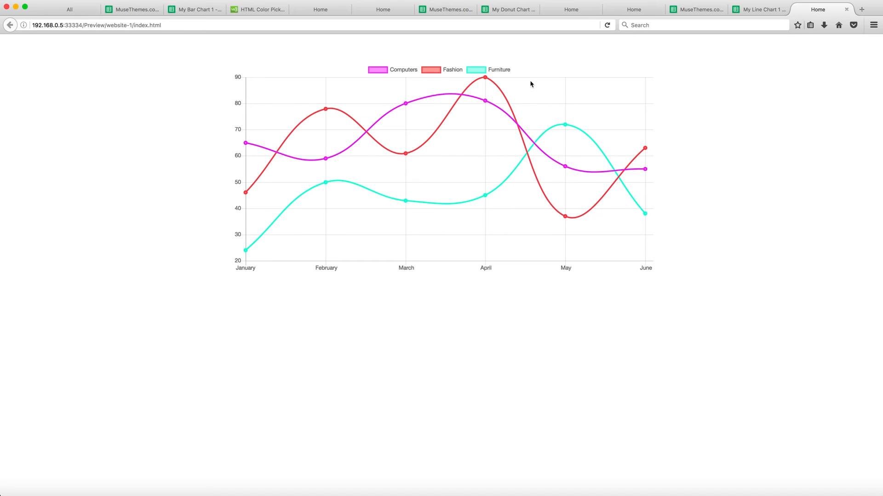
{"action": "left_click", "coordinate": [745, 13]}
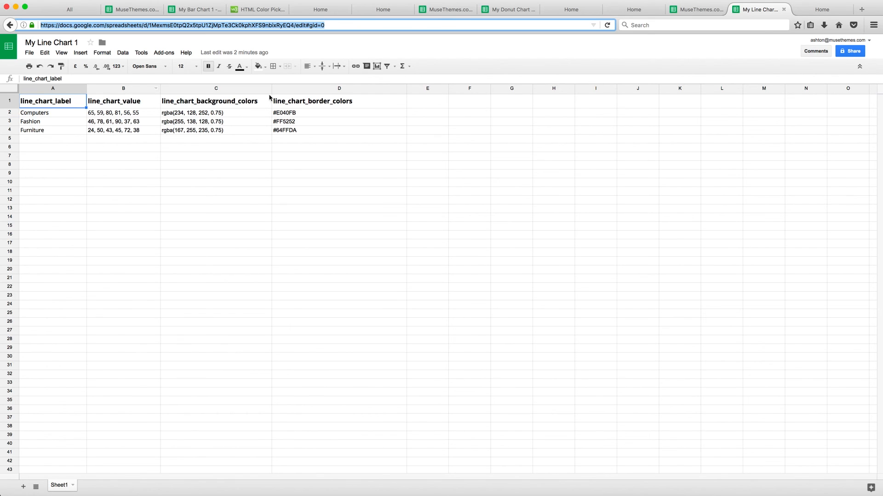
- Return to Adobe Muse, turn on the fill under the line area in the line chart's setup, and preview the page in the browser
{"action": "left_click", "coordinate": [148, 491]}
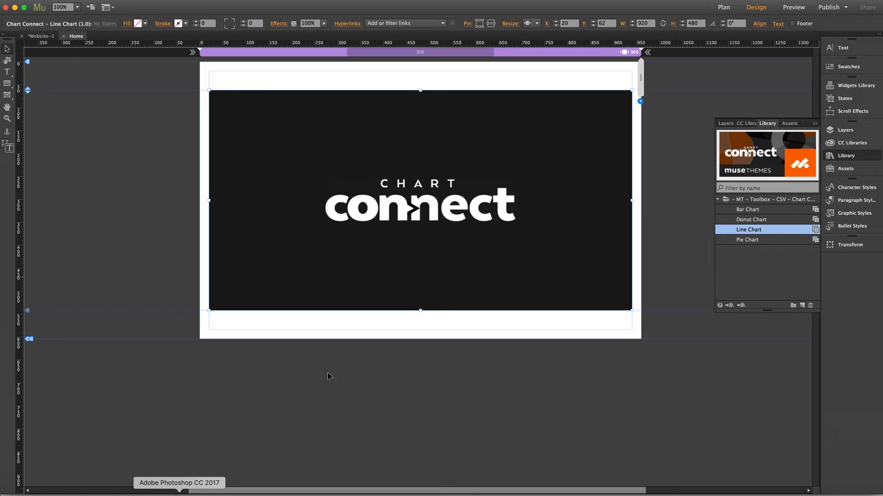
{"action": "left_click", "coordinate": [641, 101]}
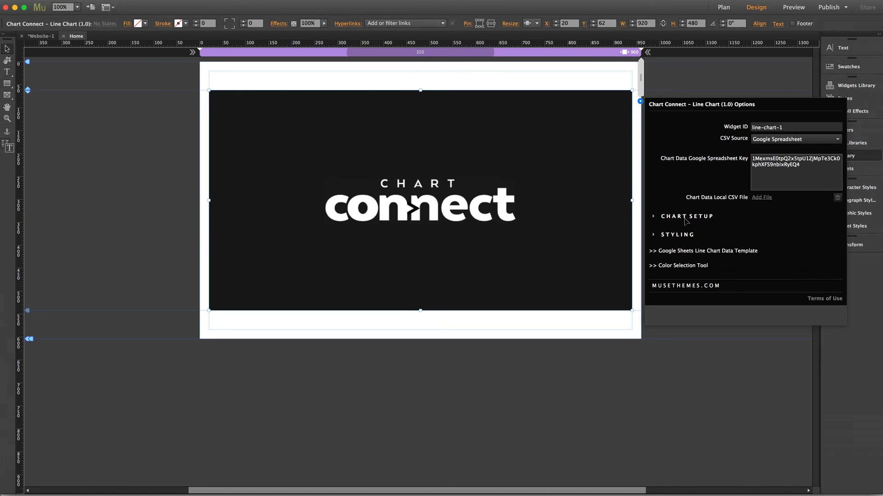
{"action": "left_click", "coordinate": [685, 217]}
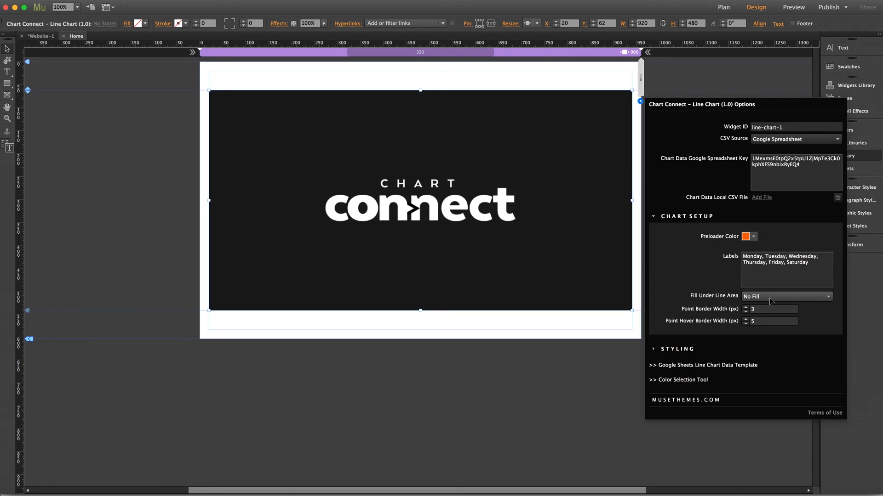
{"action": "left_click", "coordinate": [771, 301]}
{"action": "left_click", "coordinate": [764, 308]}
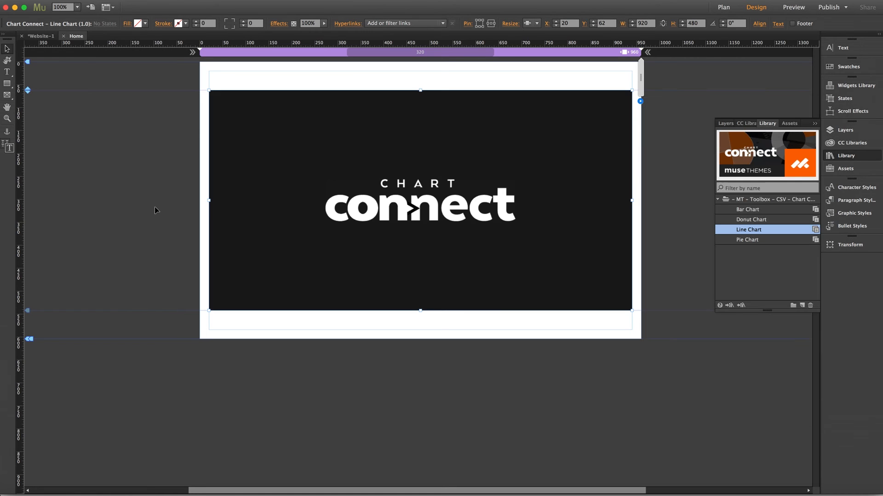
{"action": "key", "text": "super+shift+e"}
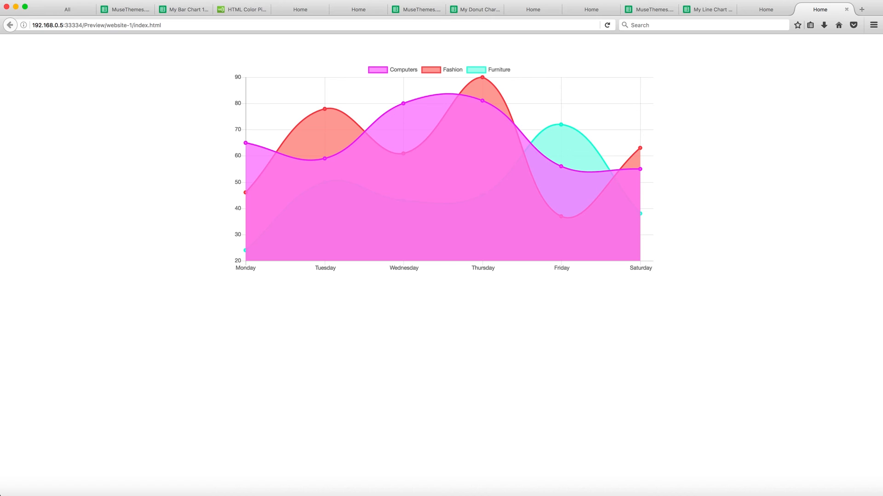
{"action": "left_click", "coordinate": [719, 9]}
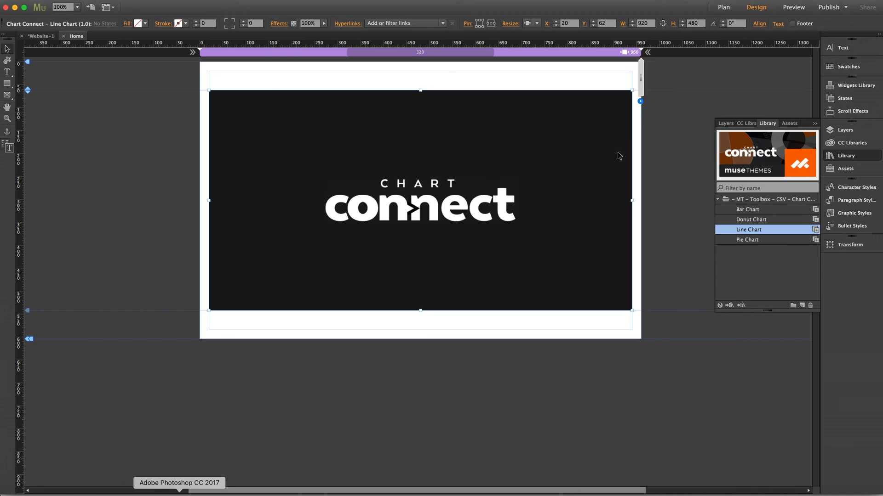
- Open the line chart widget's Color Selection Tool, pick the blue #0066ff and copy its RGB values 0, 102, 255
{"action": "left_click", "coordinate": [640, 101]}
{"action": "left_click", "coordinate": [683, 266]}
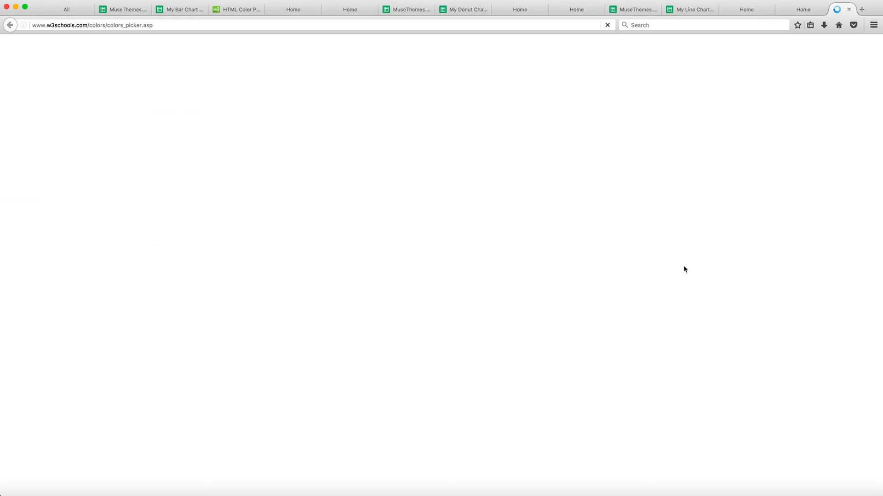
{"action": "scroll", "coordinate": [302, 237], "scroll_direction": "down", "scroll_amount": 5}
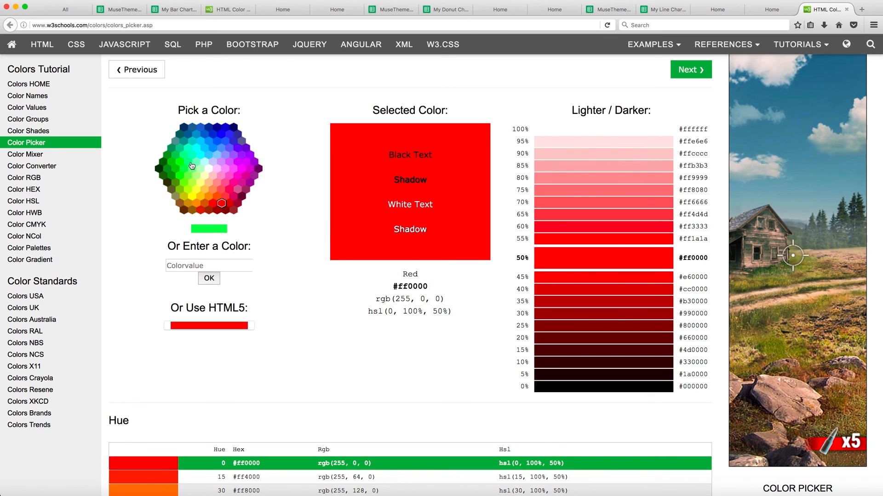
{"action": "left_click", "coordinate": [218, 141]}
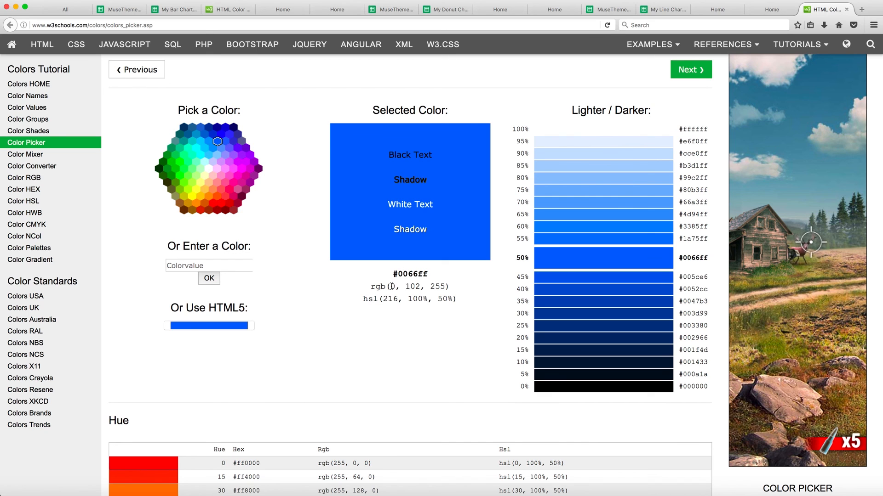
{"action": "left_click_drag", "start_coordinate": [391, 286], "coordinate": [443, 286]}
{"action": "key", "text": "super+c"}
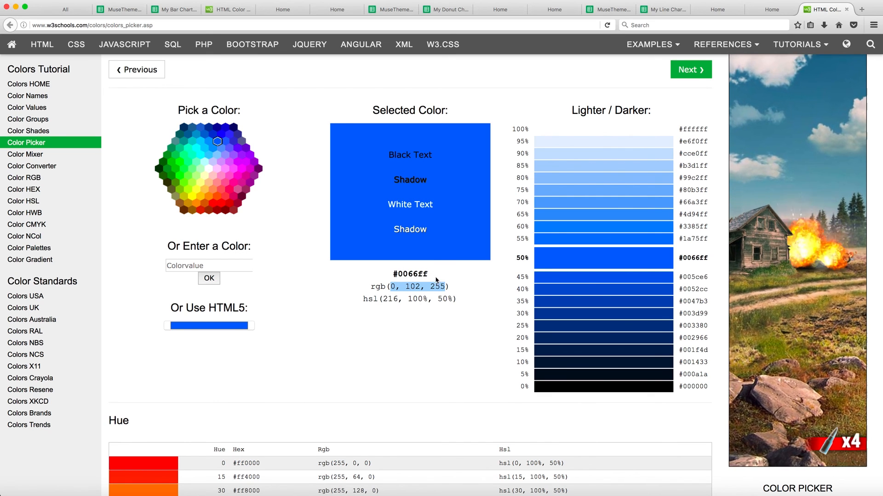
- In the My Line Chart 1 sheet, change the Computers background color to rgba(0, 102, 255, 0.25)
{"action": "left_click", "coordinate": [662, 10]}
{"action": "double_click", "coordinate": [178, 114]}
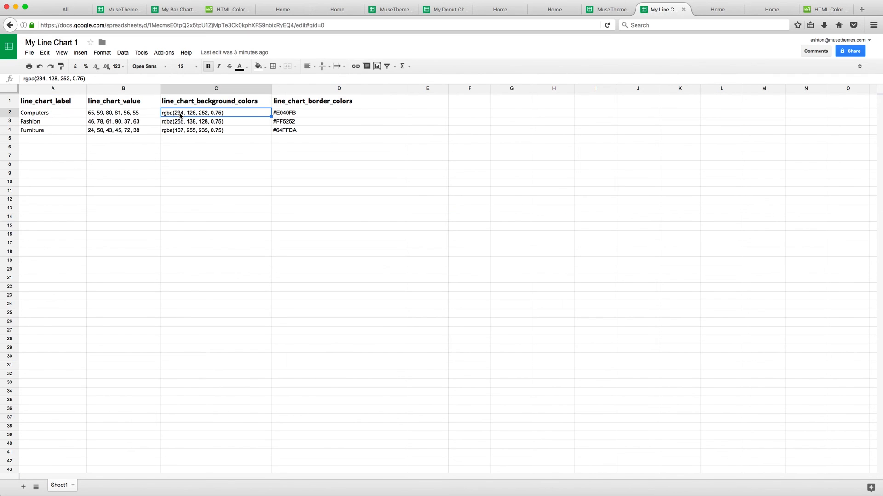
{"action": "left_click_drag", "start_coordinate": [175, 113], "coordinate": [209, 113]}
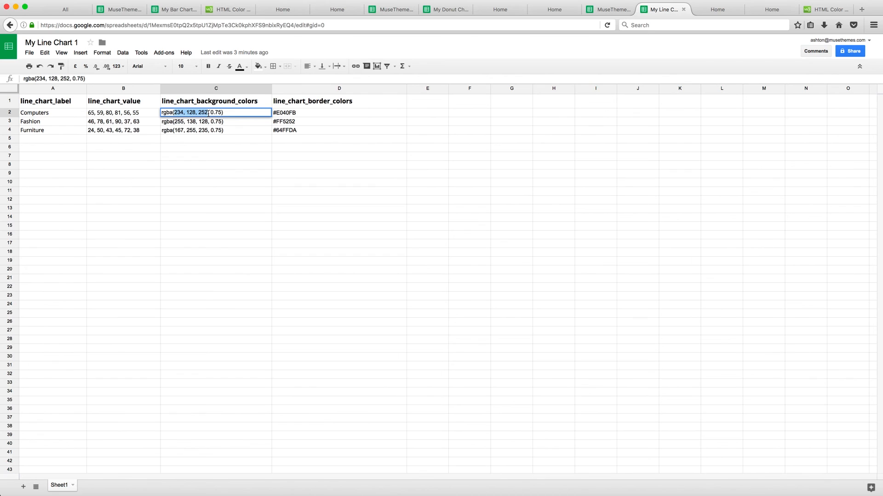
{"action": "key", "text": "super+v"}
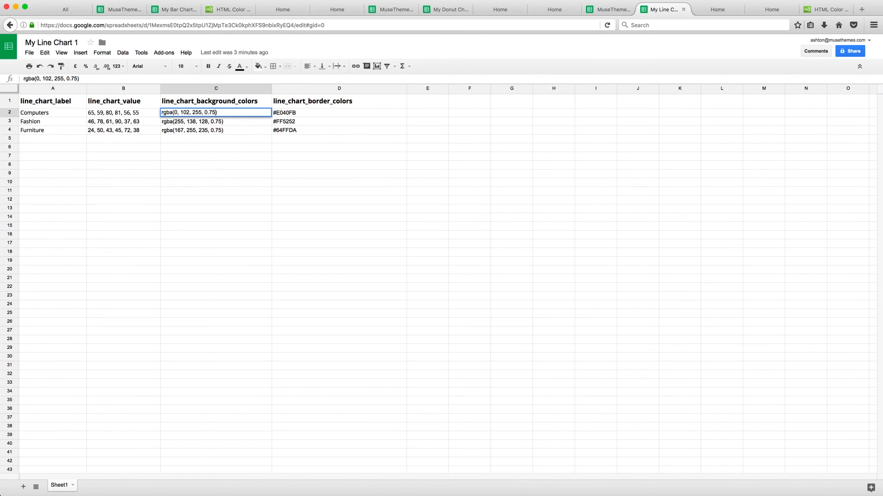
{"action": "key", "text": "BackSpace"}
{"action": "type", "text": "2"}
{"action": "key", "text": "Return"}
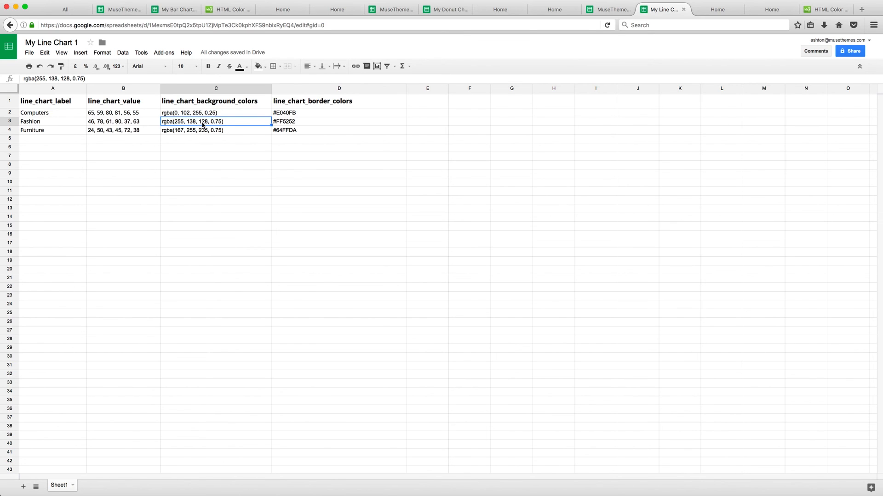
- Set the opacity of the Fashion and Furniture background colors to 0.25 and reload the filled line chart preview
{"action": "double_click", "coordinate": [220, 123]}
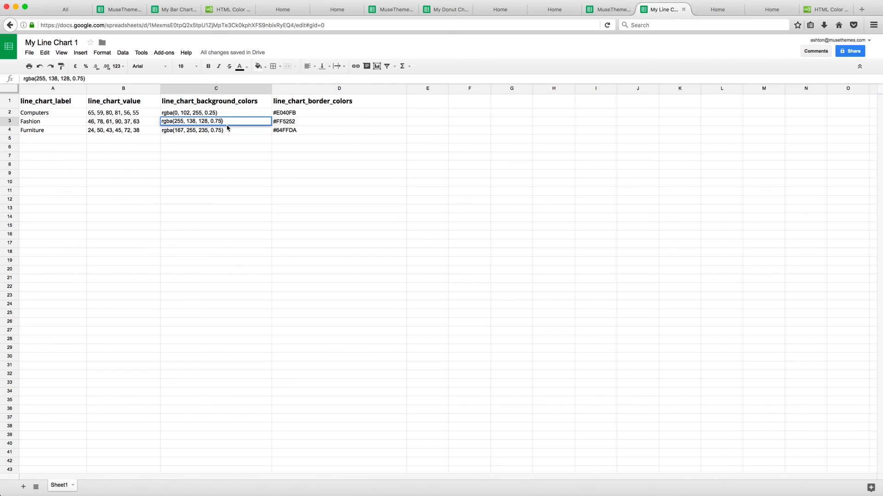
{"action": "key", "text": "BackSpace"}
{"action": "key", "text": "BackSpace"}
{"action": "type", "text": "25"}
{"action": "double_click", "coordinate": [220, 131]}
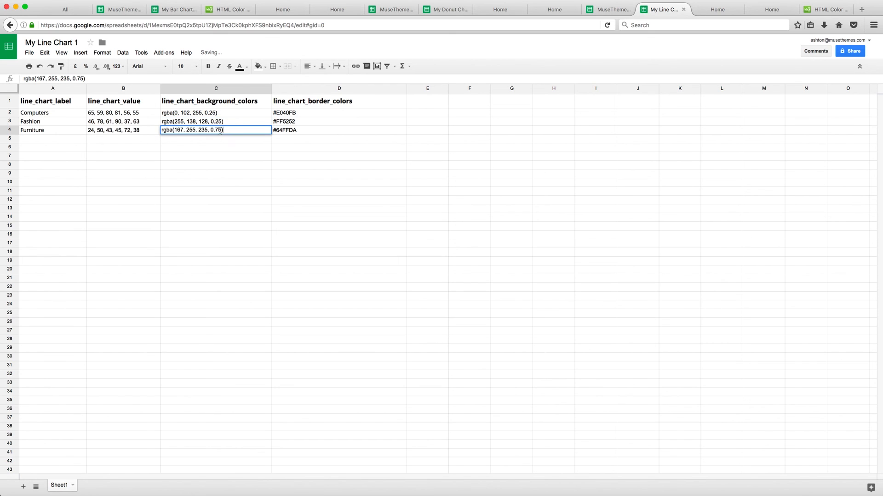
{"action": "key", "text": "BackSpace"}
{"action": "key", "text": "BackSpace"}
{"action": "type", "text": "25"}
{"action": "key", "text": "Return"}
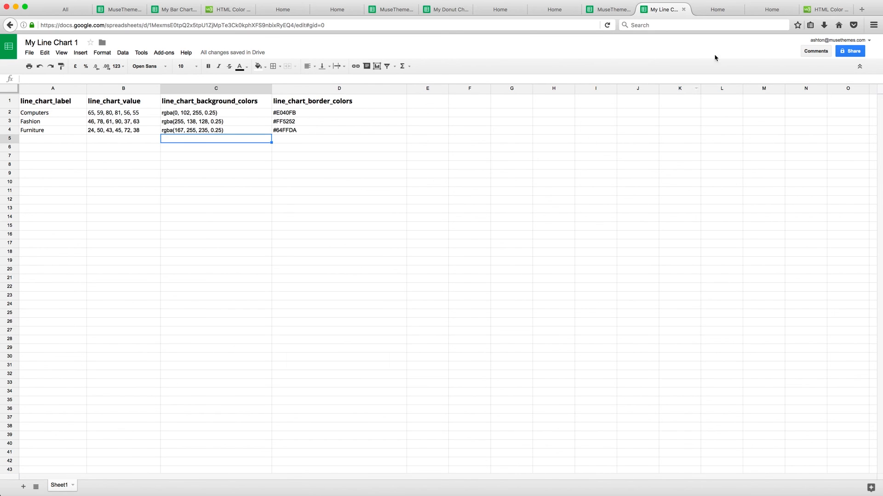
{"action": "left_click", "coordinate": [766, 11]}
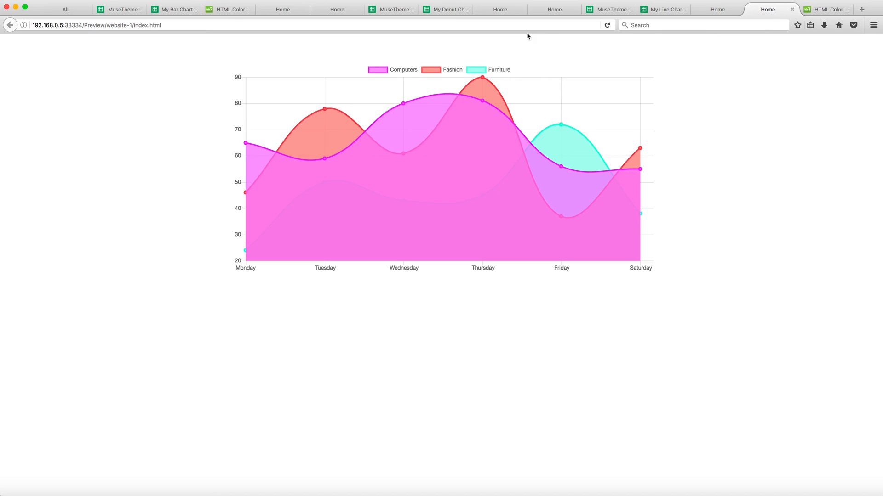
{"action": "left_click", "coordinate": [607, 25]}
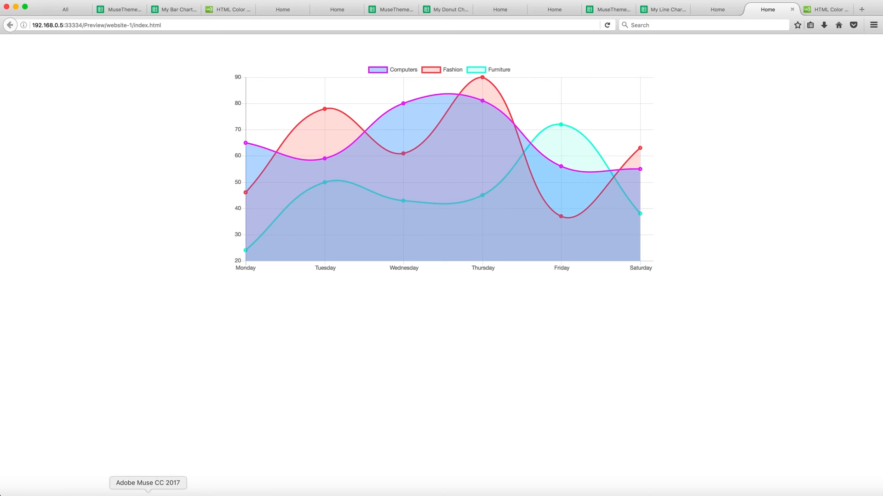
- Switch to Adobe Muse and review the line chart widget's chart setup and styling options
{"action": "left_click", "coordinate": [148, 495]}
{"action": "left_click", "coordinate": [640, 101]}
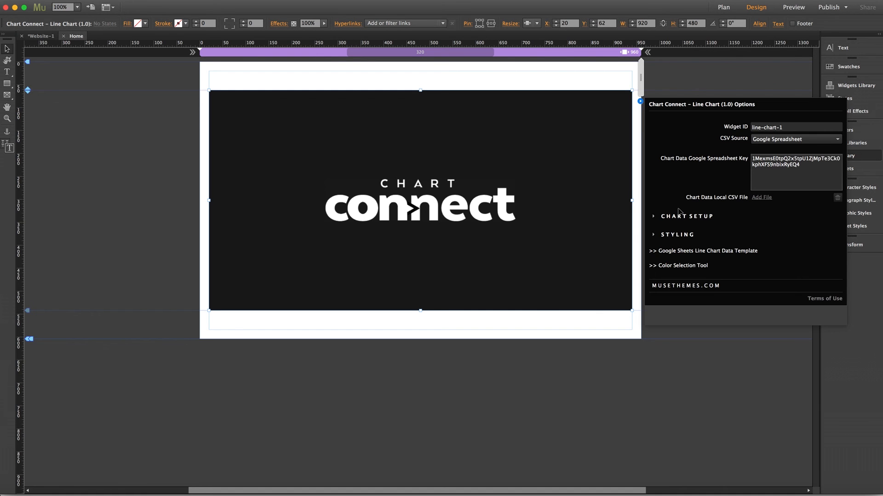
{"action": "left_click", "coordinate": [679, 217]}
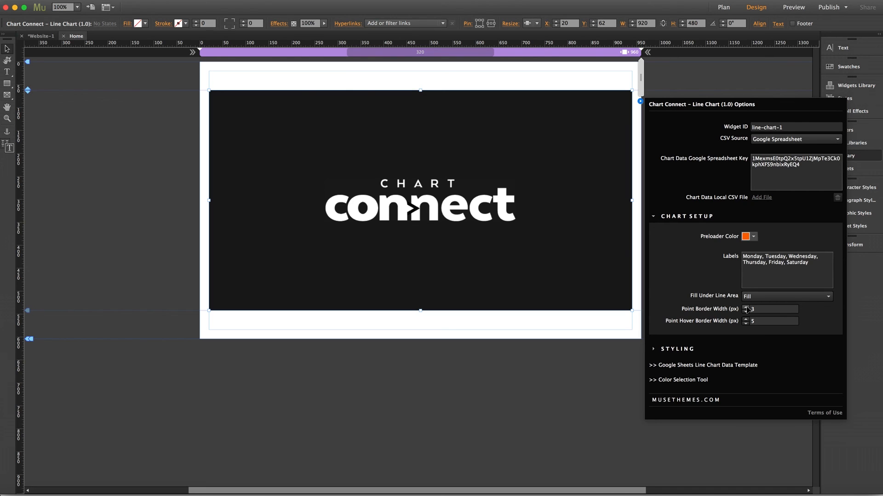
{"action": "left_click", "coordinate": [683, 217]}
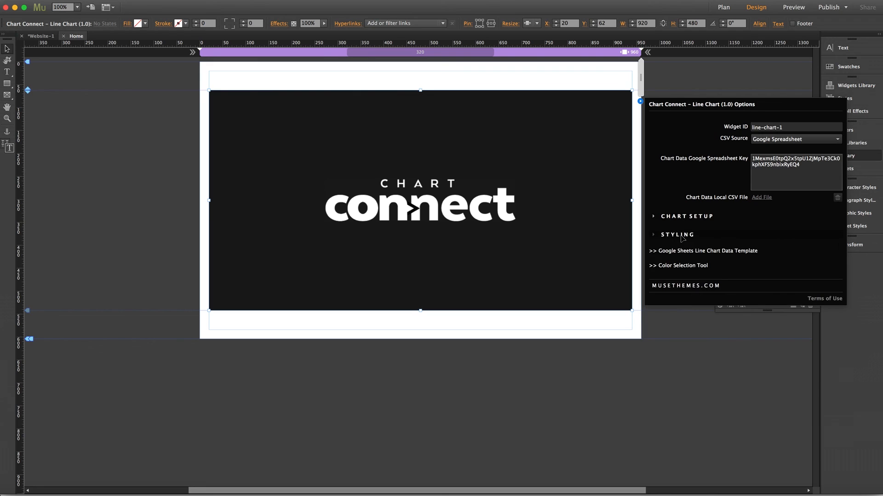
{"action": "left_click", "coordinate": [683, 236]}
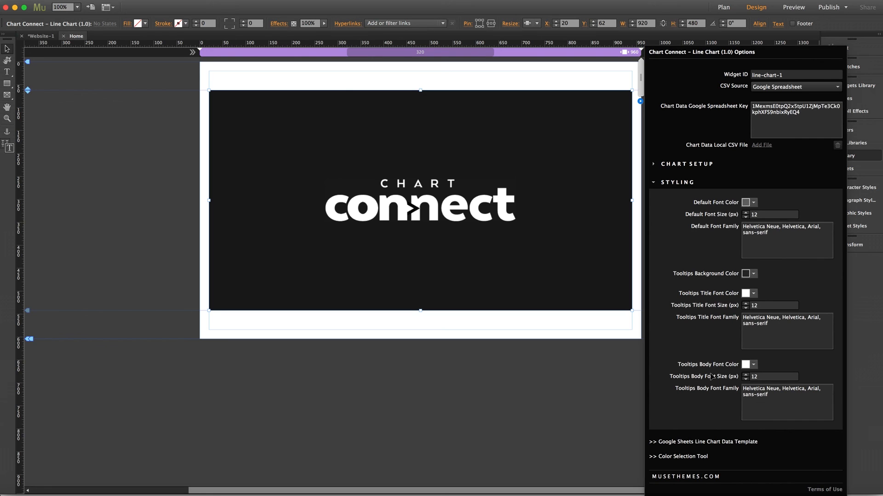
{"action": "left_click", "coordinate": [541, 238]}
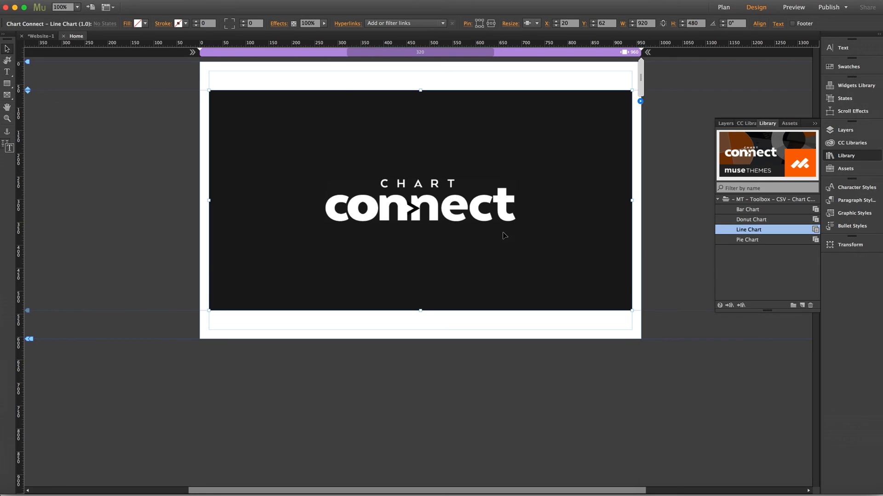